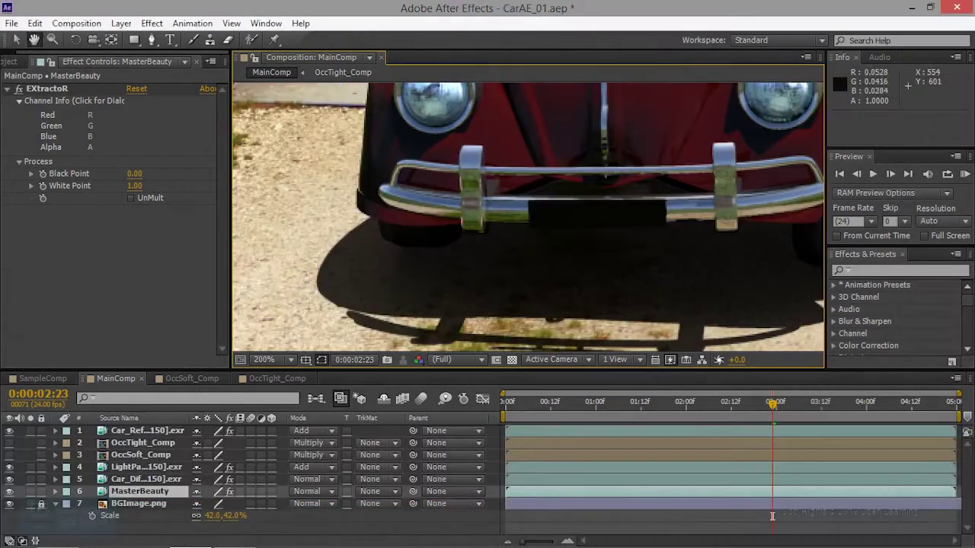
Apply Blur & Sharpen > Fast Blur to the MasterBeauty layer, leaving Blurriness at 0.0
right_click(152, 497)
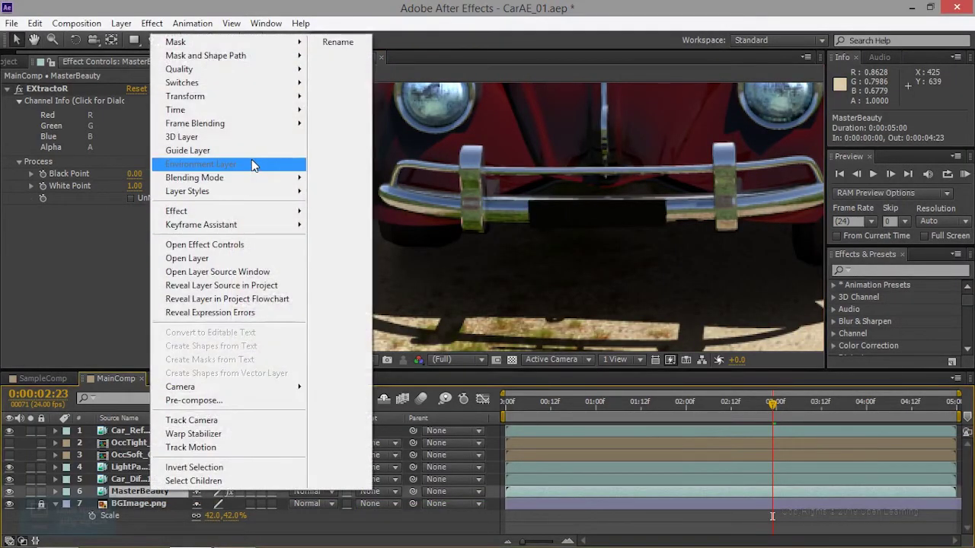
mouse_move(228, 212)
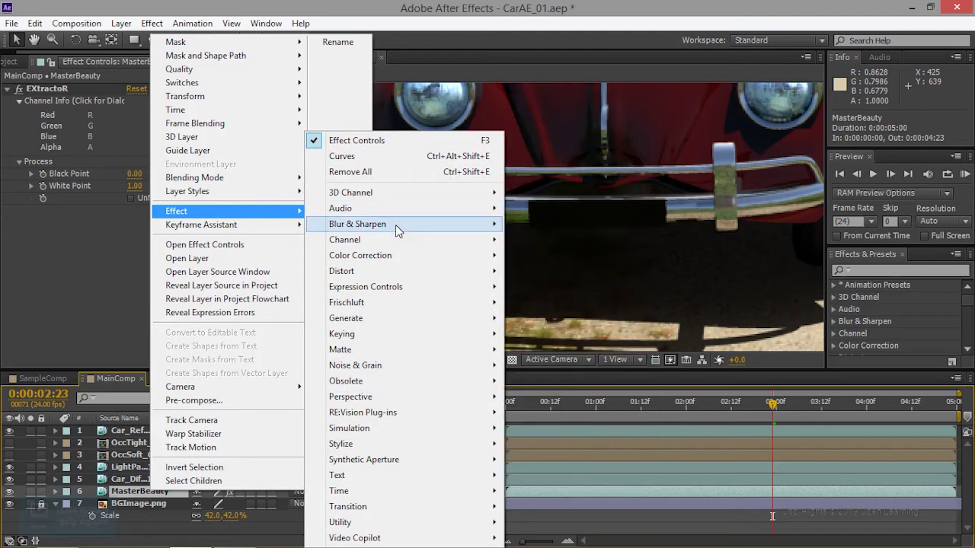
mouse_move(439, 225)
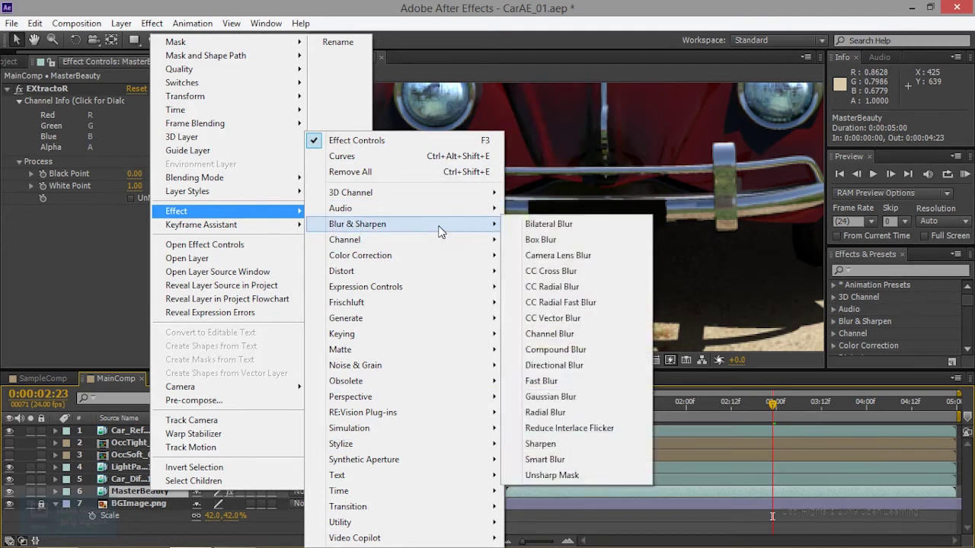
click(557, 383)
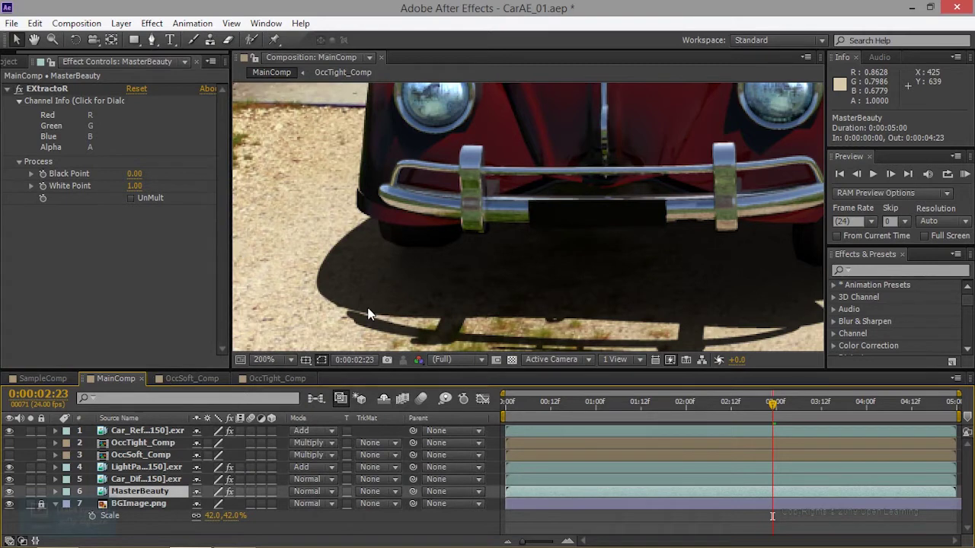
mouse_move(609, 229)
mouse_down()
mouse_move(389, 213)
mouse_move(290, 194)
mouse_move(487, 194)
mouse_up()
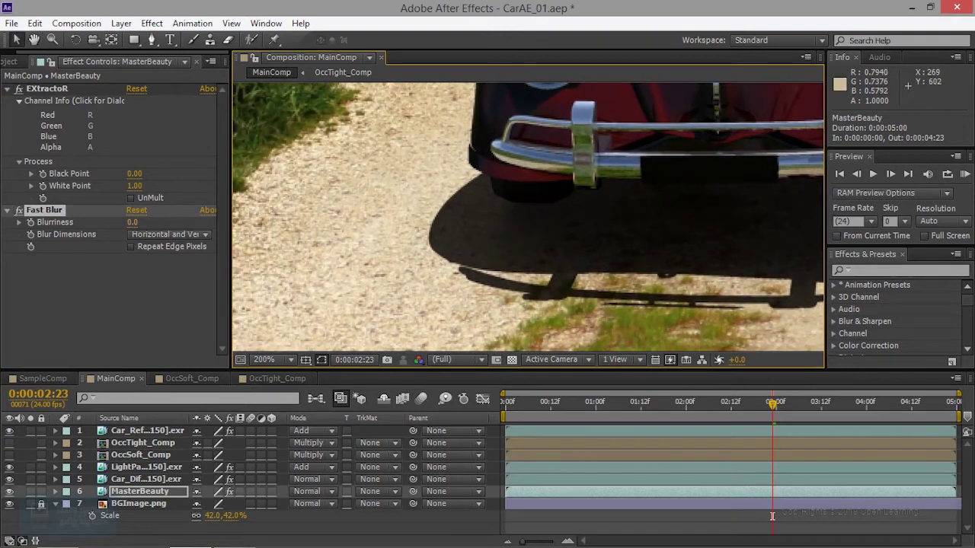
Try Fast Blur Blurriness values of 6 and 3, then settle on 1.5
drag(132, 222, 147, 222)
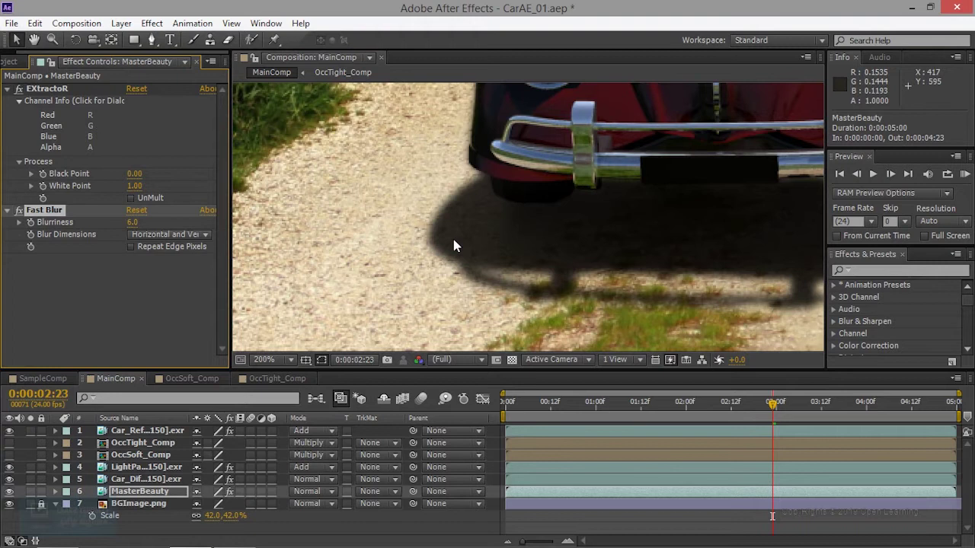
scroll(456, 164, down, 2)
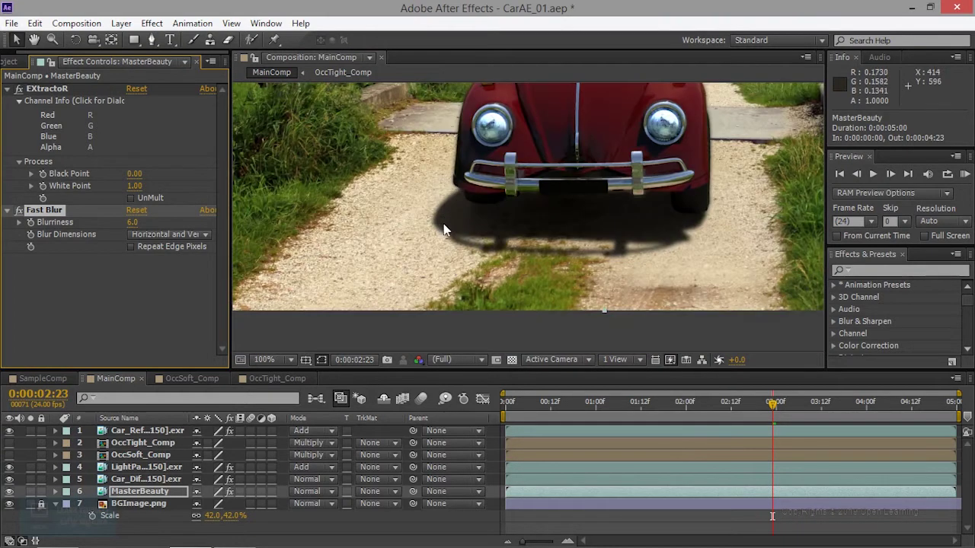
scroll(444, 232, up, 2)
text(3)
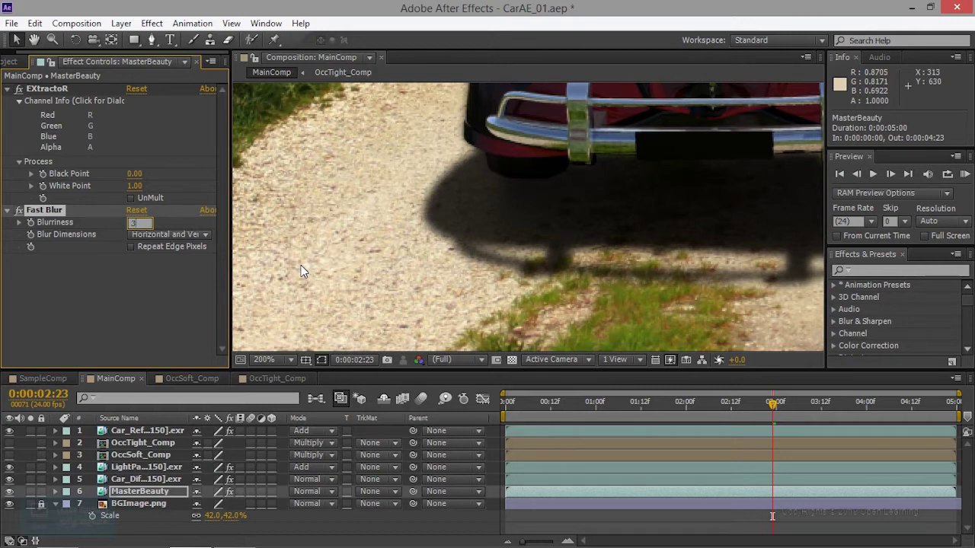
key(Return)
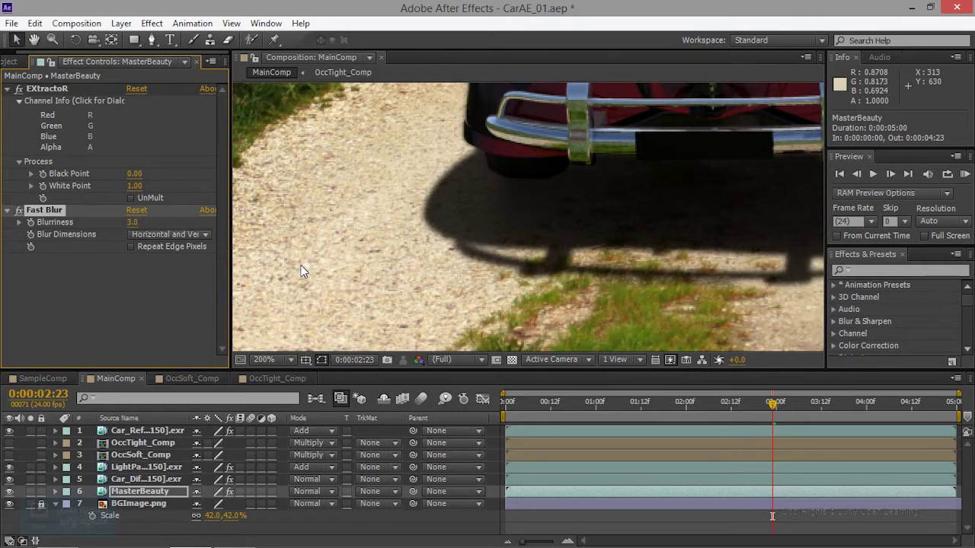
scroll(558, 266, down, 1)
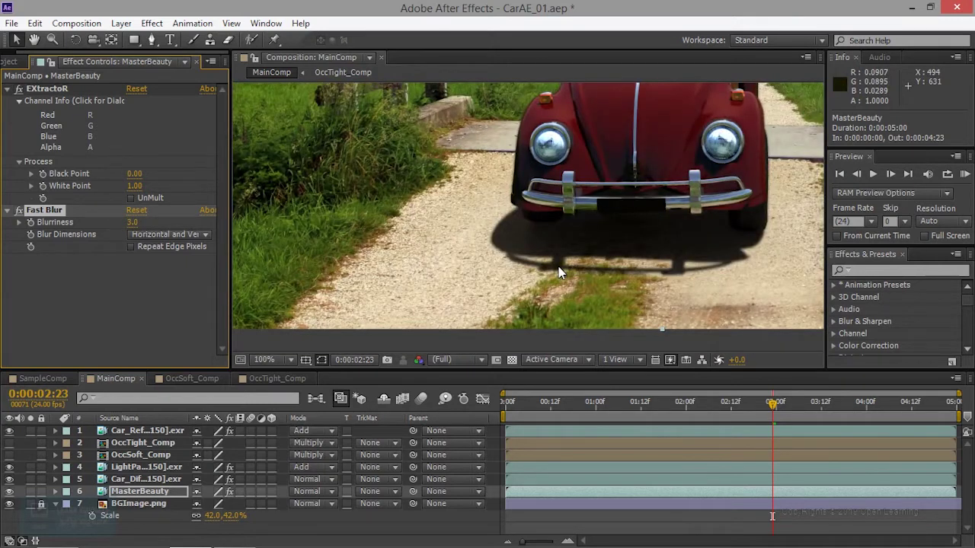
click(135, 222)
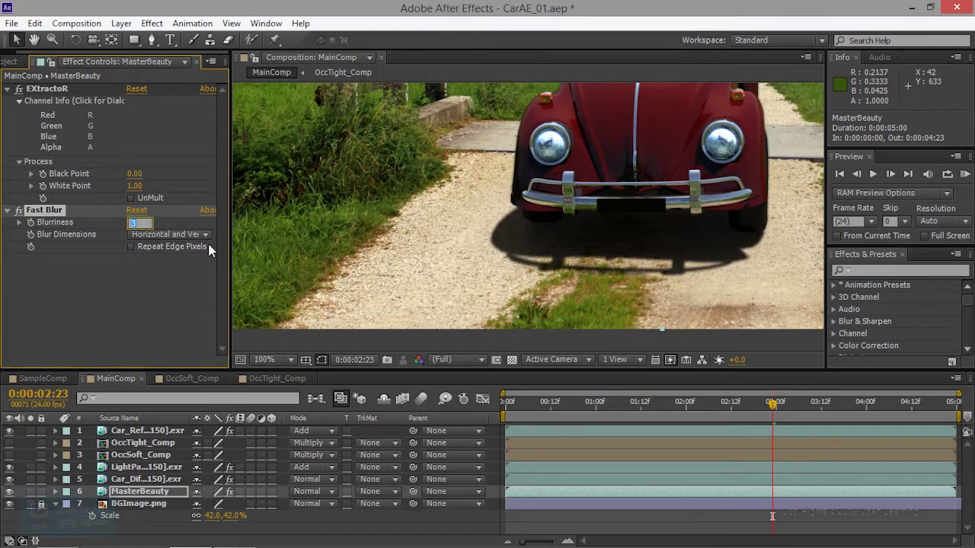
text(1.5)
key(Return)
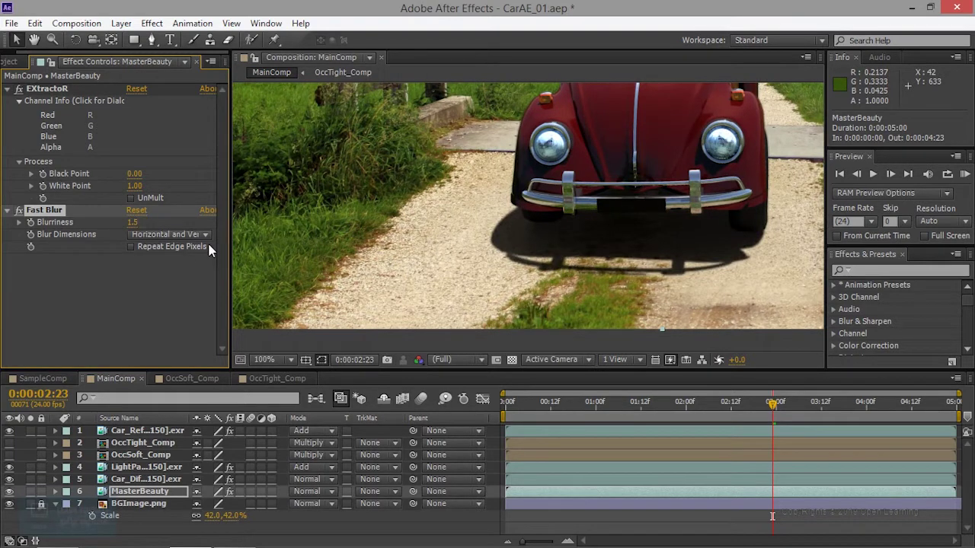
Toggle the Fast Blur off and on to compare the shadow edge, leaving it enabled
scroll(447, 271, up, 1)
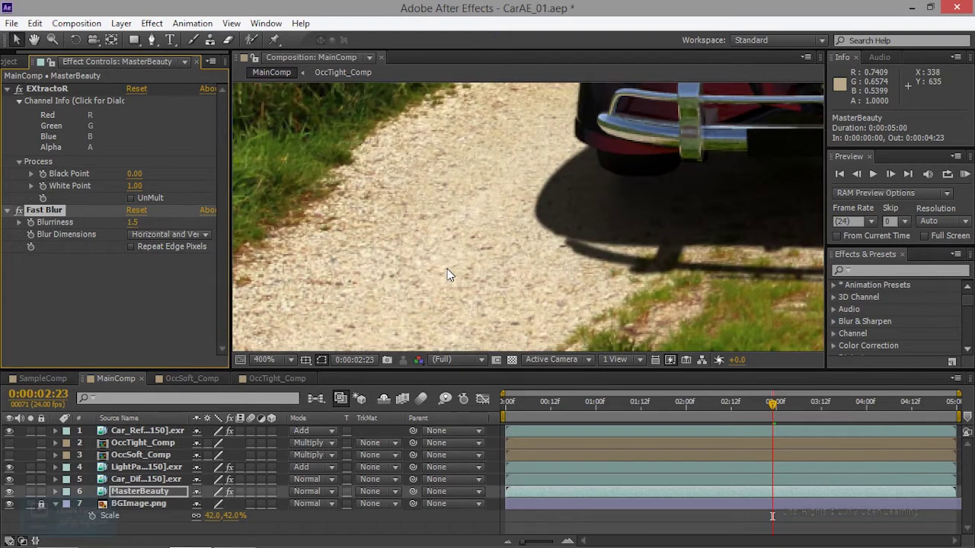
scroll(447, 270, up, 1)
scroll(447, 269, down, 1)
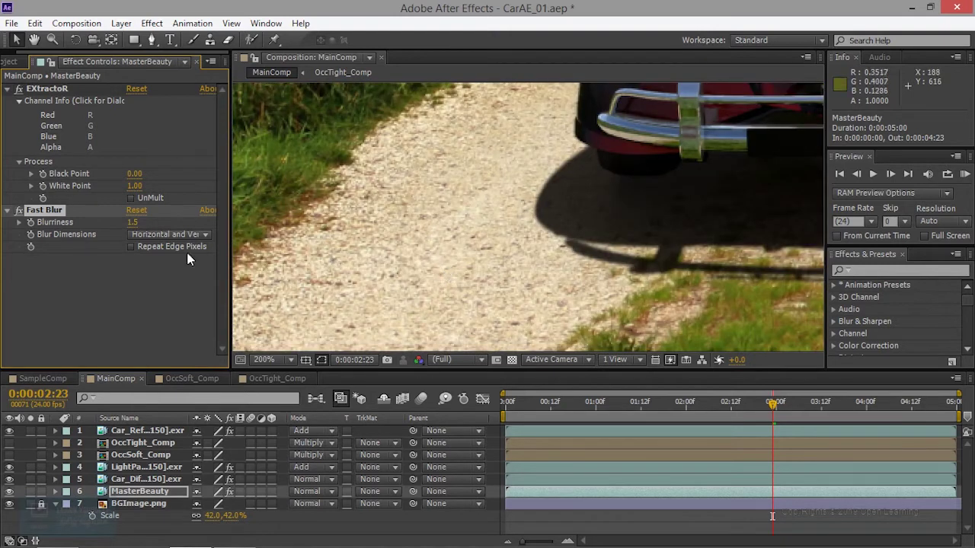
scroll(453, 259, up, 1)
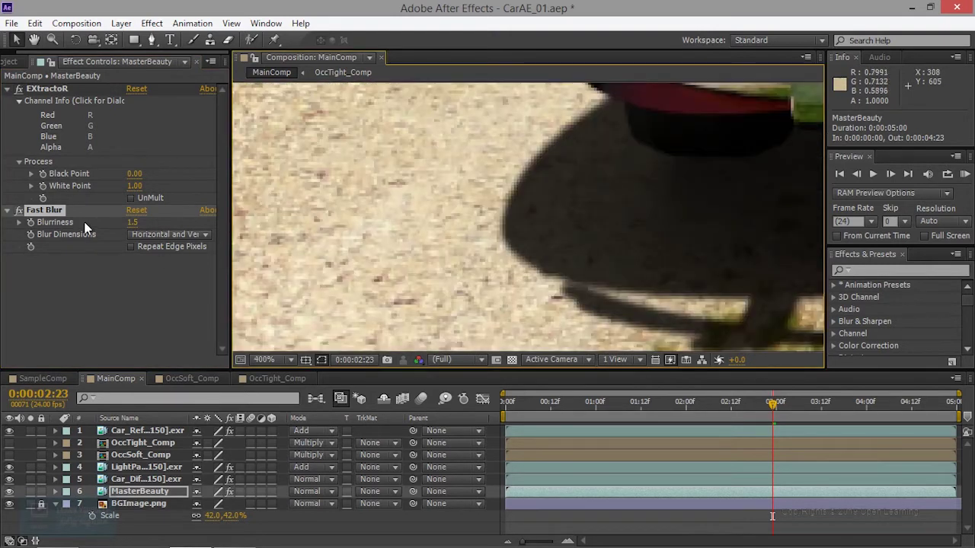
click(19, 212)
click(18, 212)
click(18, 212)
click(18, 212)
scroll(562, 218, down, 2)
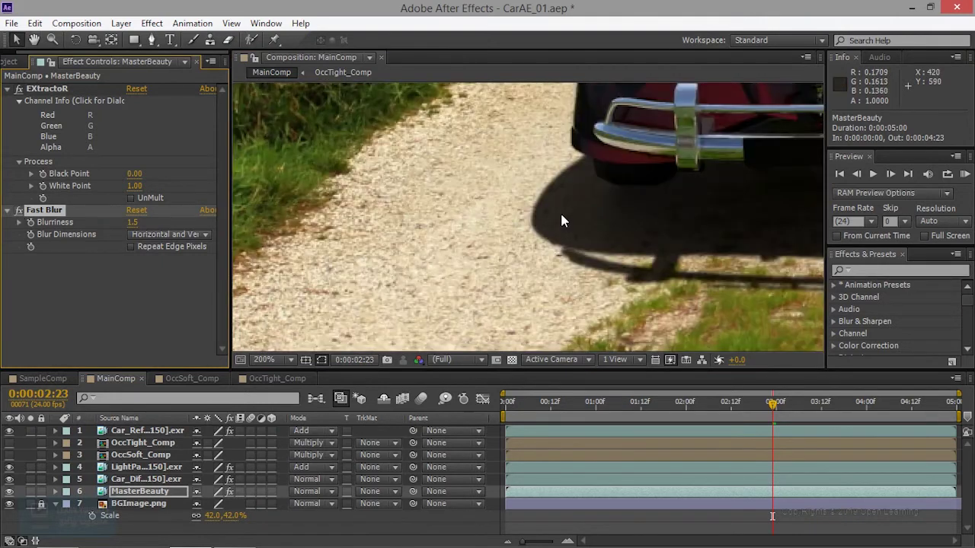
scroll(562, 219, down, 1)
scroll(561, 219, down, 2)
scroll(563, 221, up, 1)
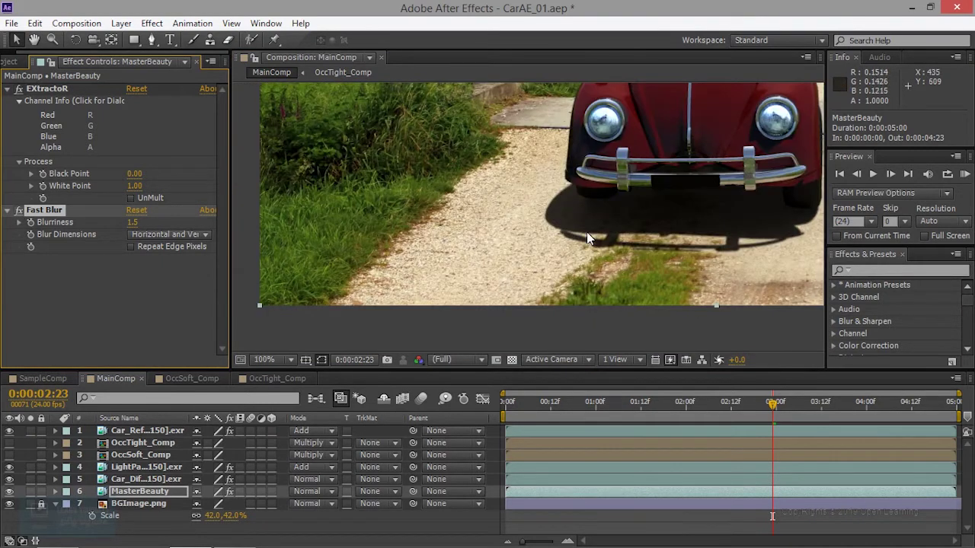
drag(564, 221, 463, 230)
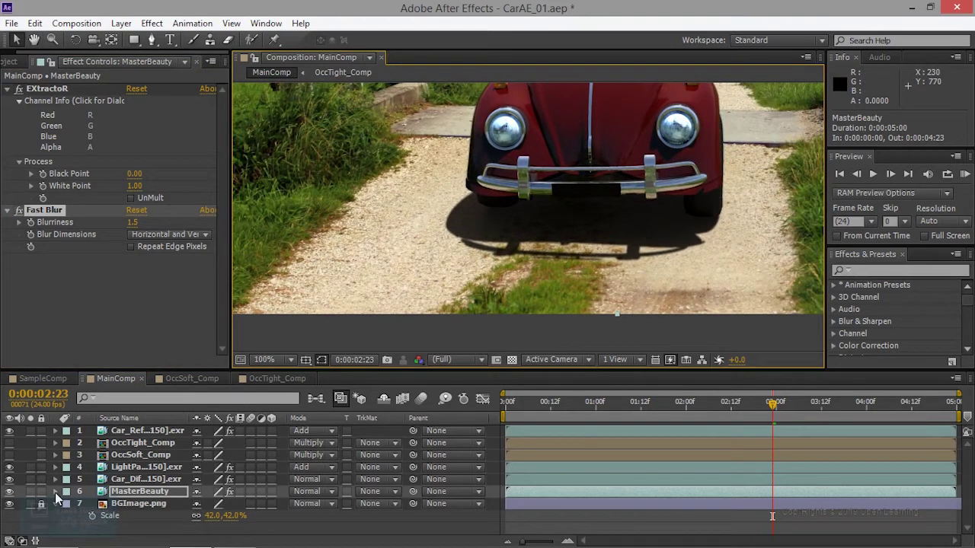
scroll(518, 232, down, 1)
scroll(518, 232, up, 1)
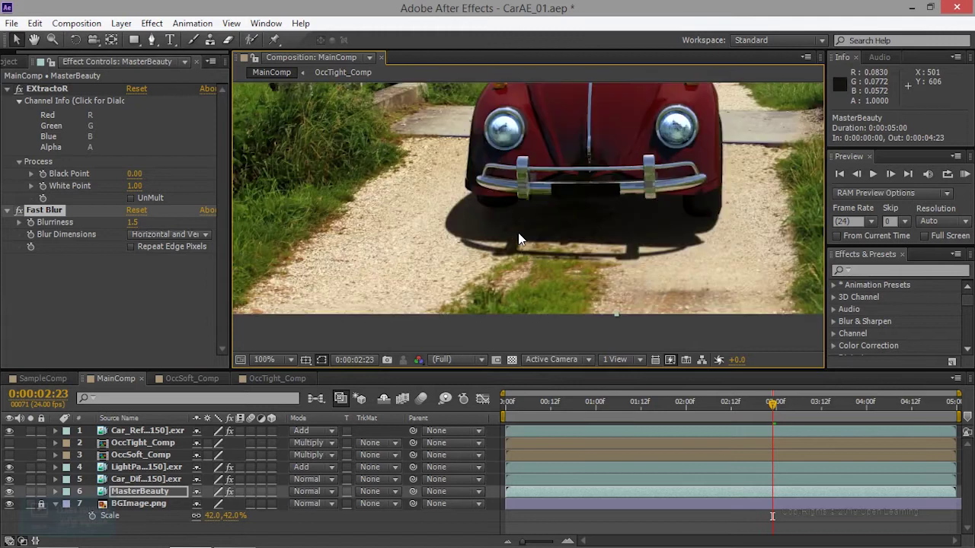
scroll(518, 239, down, 1)
scroll(501, 268, up, 1)
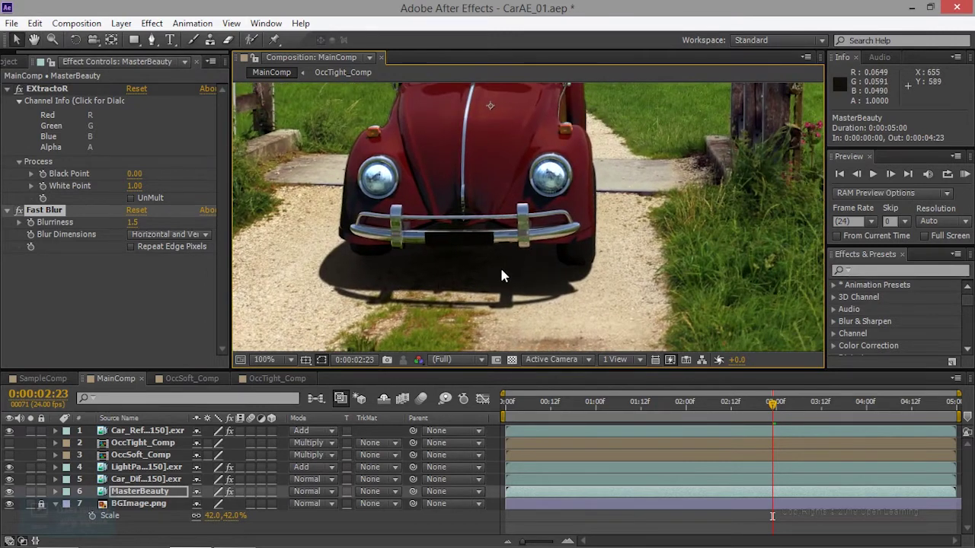
Open the OccSoft_Comp composition and undo the accidental position change
click(137, 455)
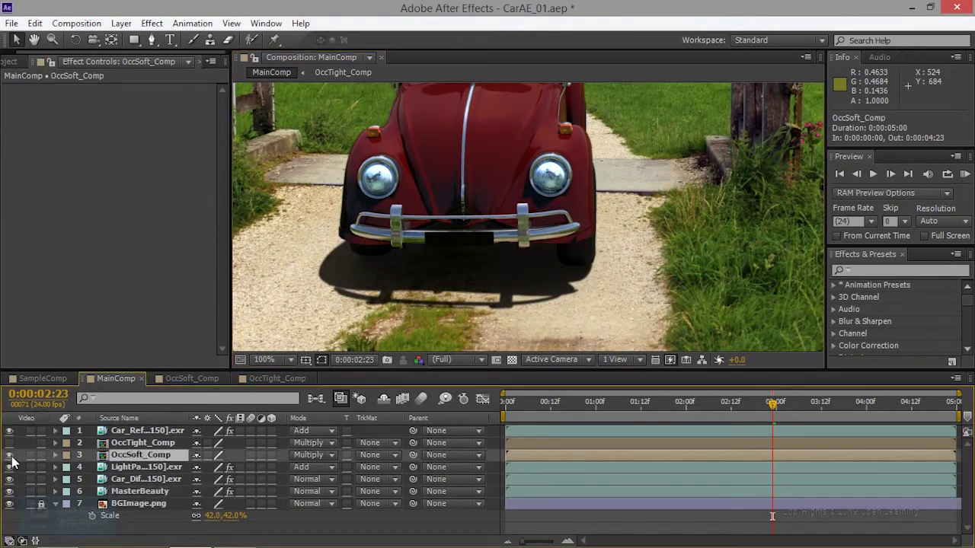
double_click(123, 455)
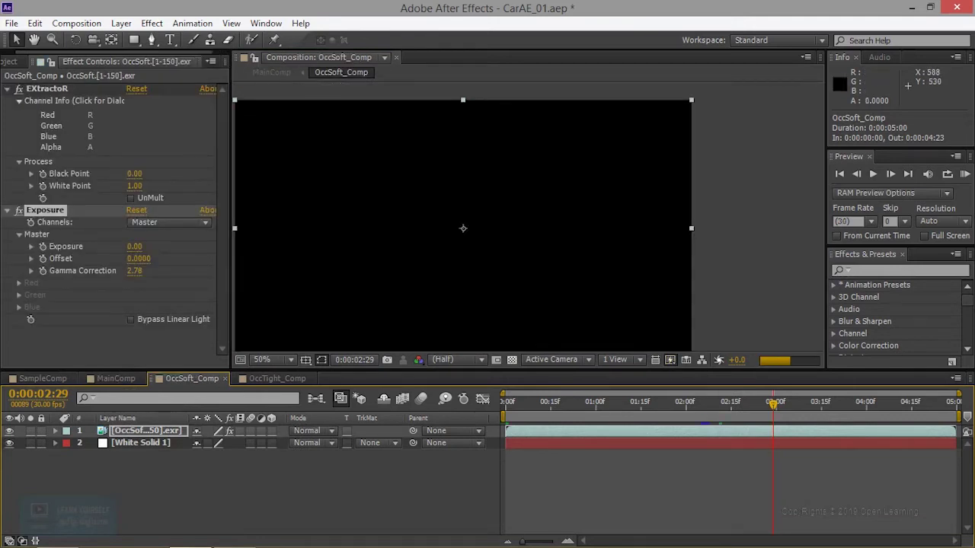
key(ctrl+z)
key(ctrl+z)
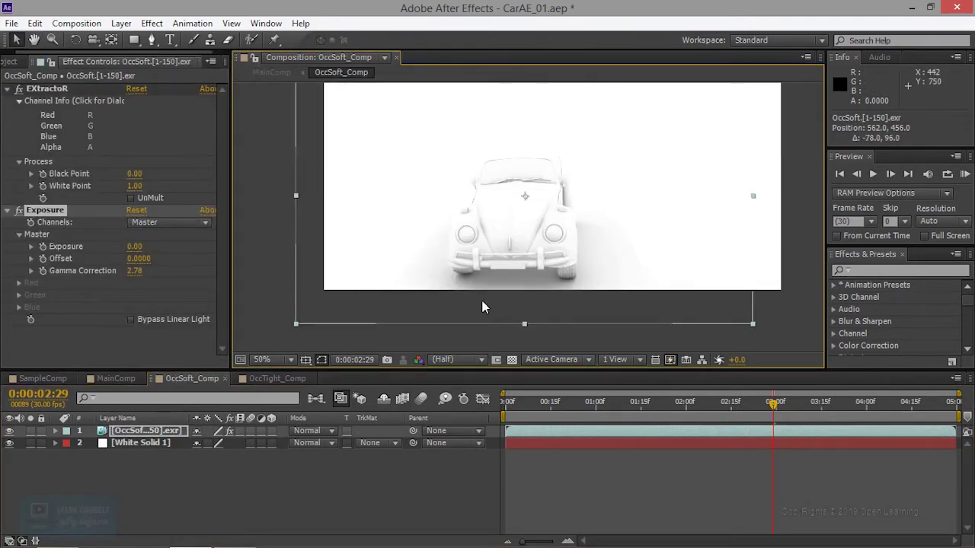
key(ctrl+z)
Centre the occlusion render, then show the Project list and return to MainComp
scroll(495, 312, up, 2)
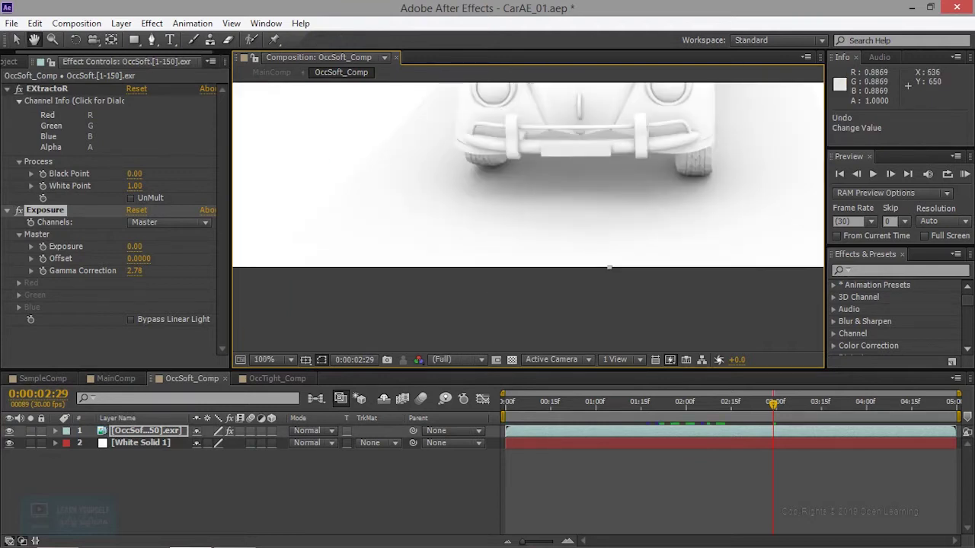
drag(735, 167, 586, 277)
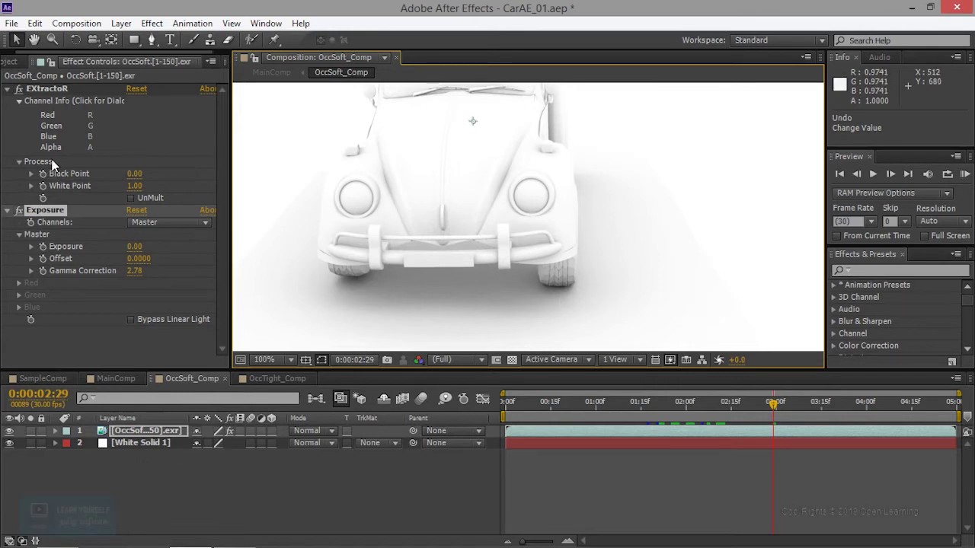
click(16, 62)
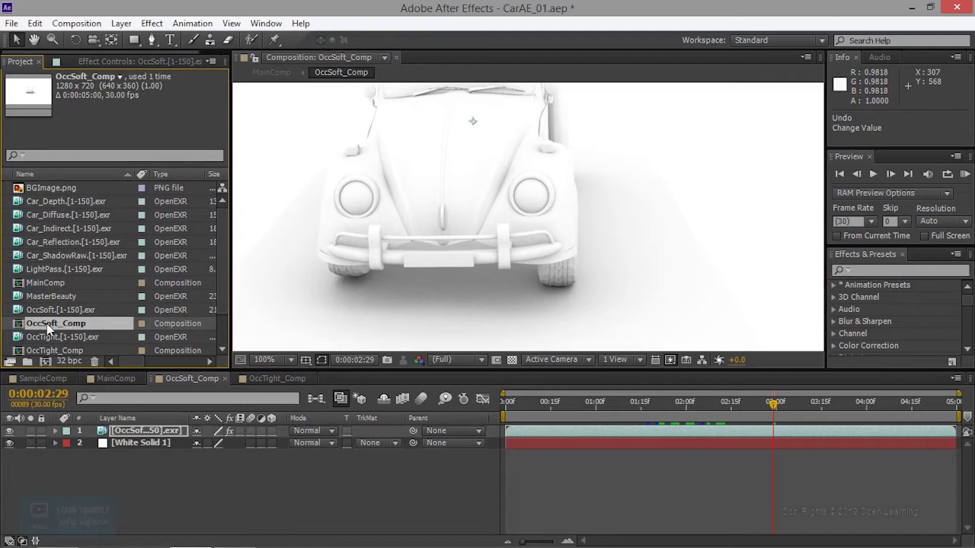
click(116, 378)
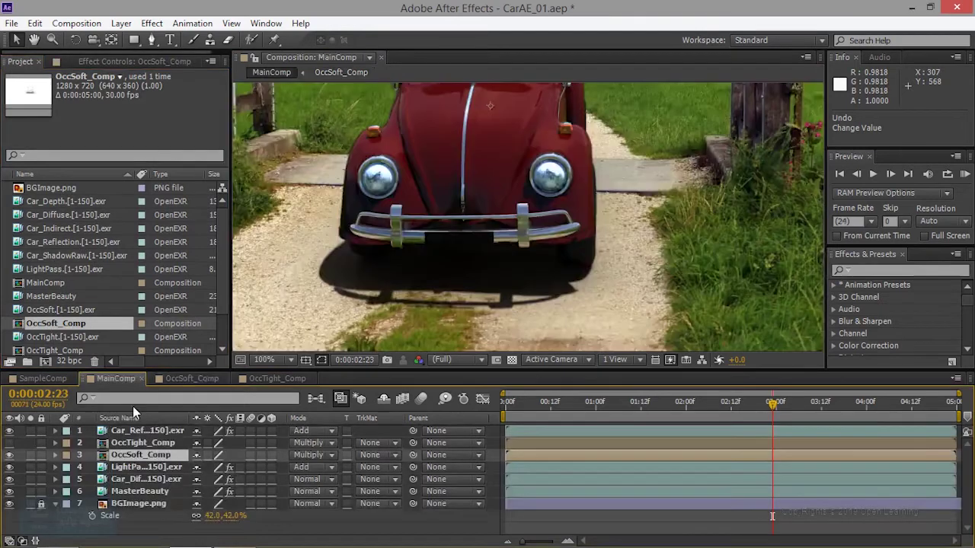
Copy MasterBeauty into OccSoft_Comp below the OccSoft layer and hide White Solid 1
click(153, 494)
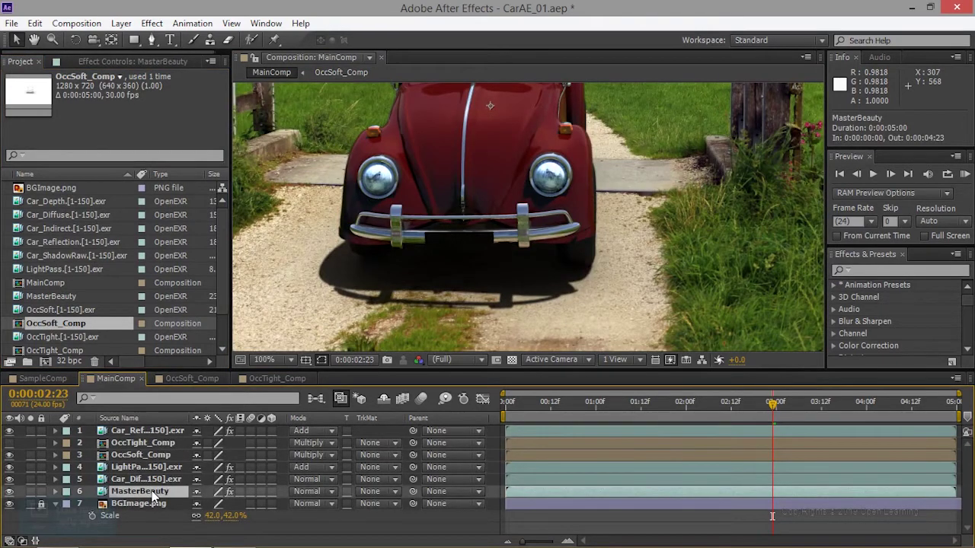
key(ctrl+c)
click(266, 376)
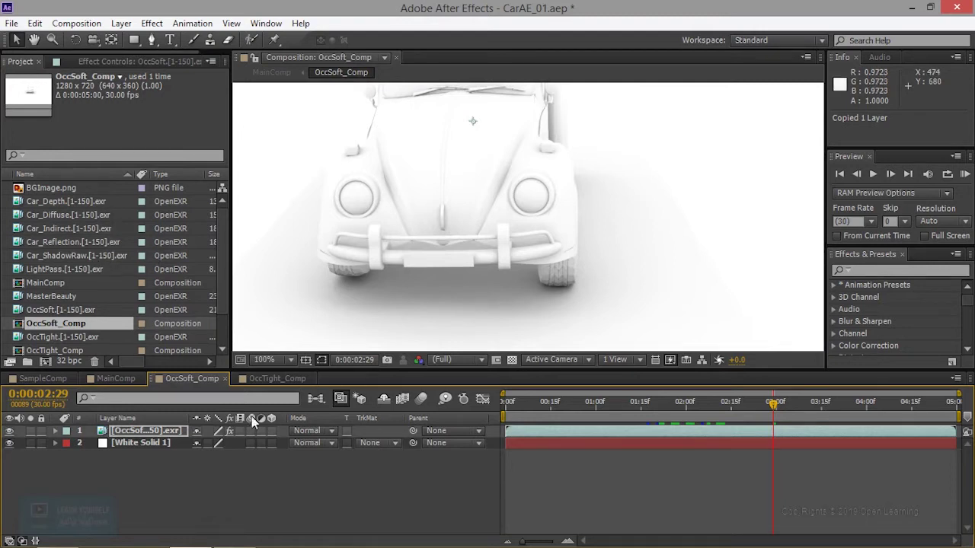
click(200, 489)
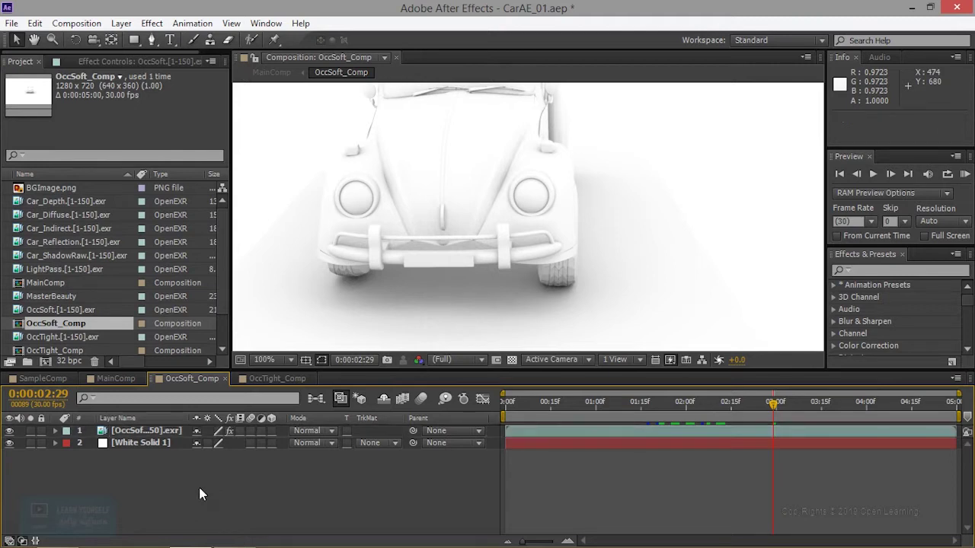
key(ctrl+v)
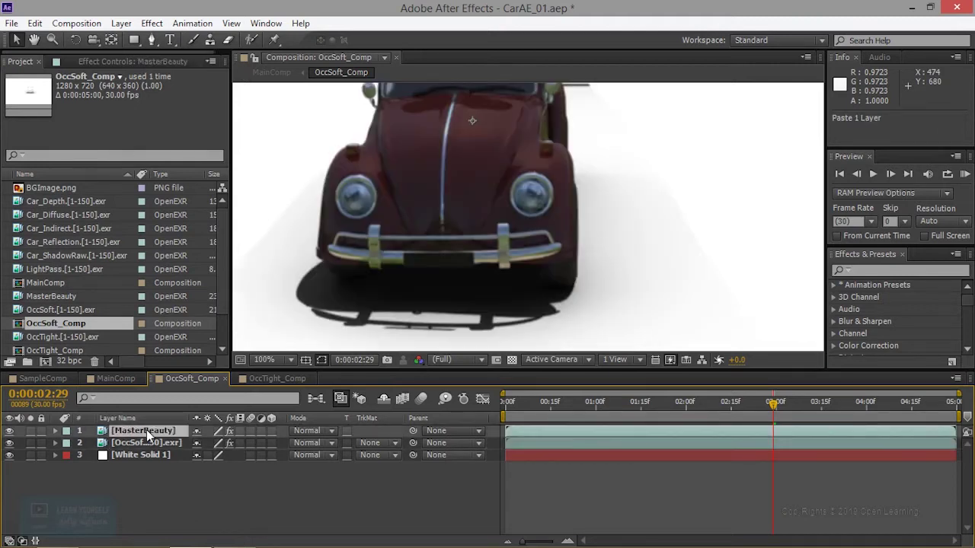
drag(147, 432, 148, 444)
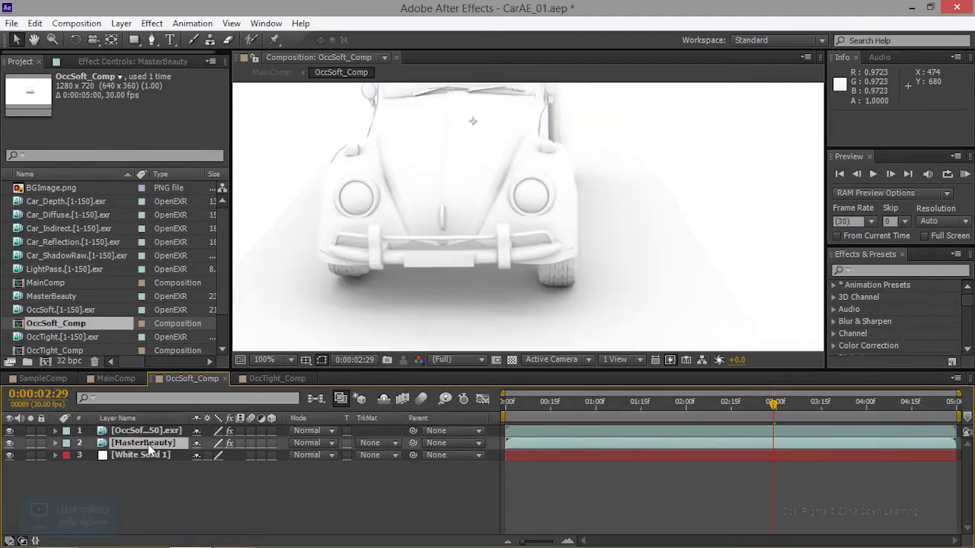
click(9, 455)
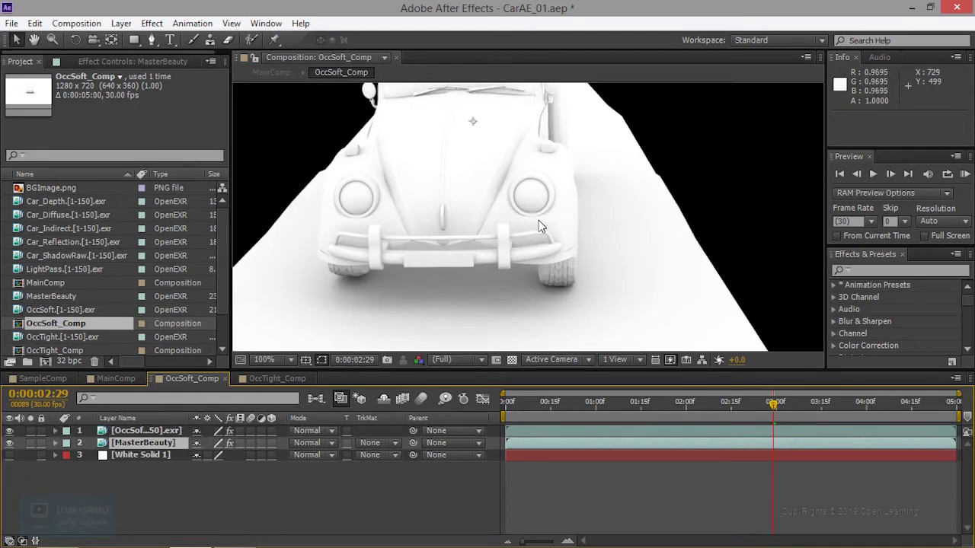
Hide OccSoft, solo MasterBeauty and turn on the transparency grid
click(8, 432)
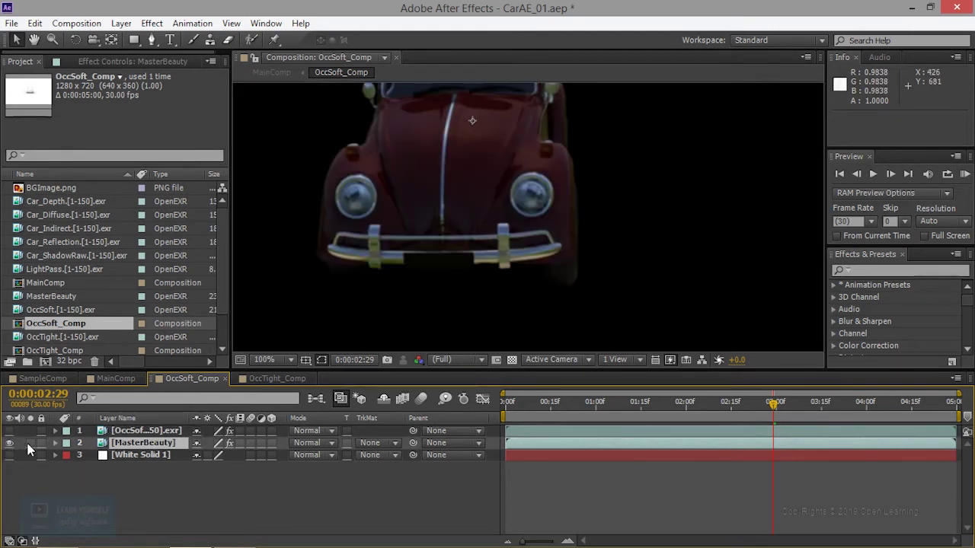
click(31, 444)
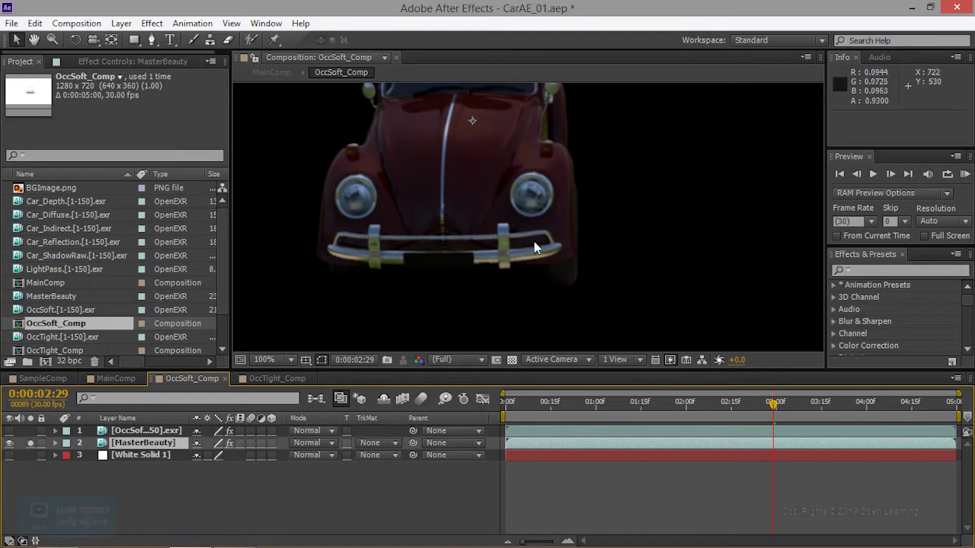
scroll(533, 242, down, 2)
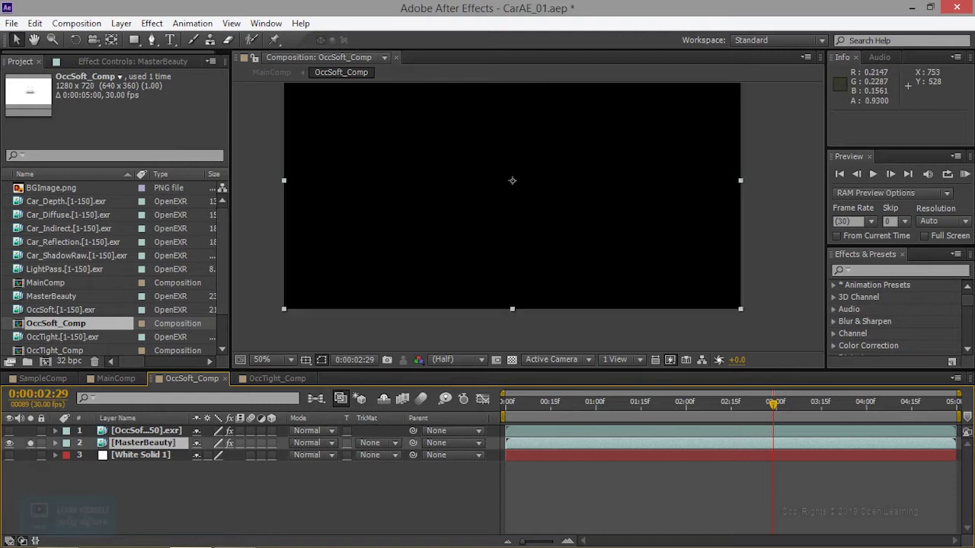
click(513, 361)
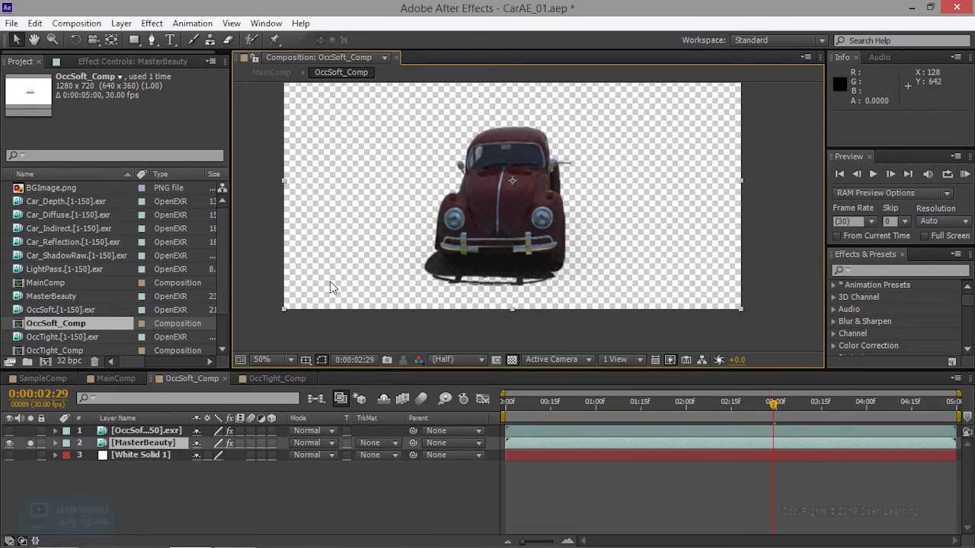
Unsolo MasterBeauty and expand it to reveal its EXtractoR and Fast Blur effects
click(30, 443)
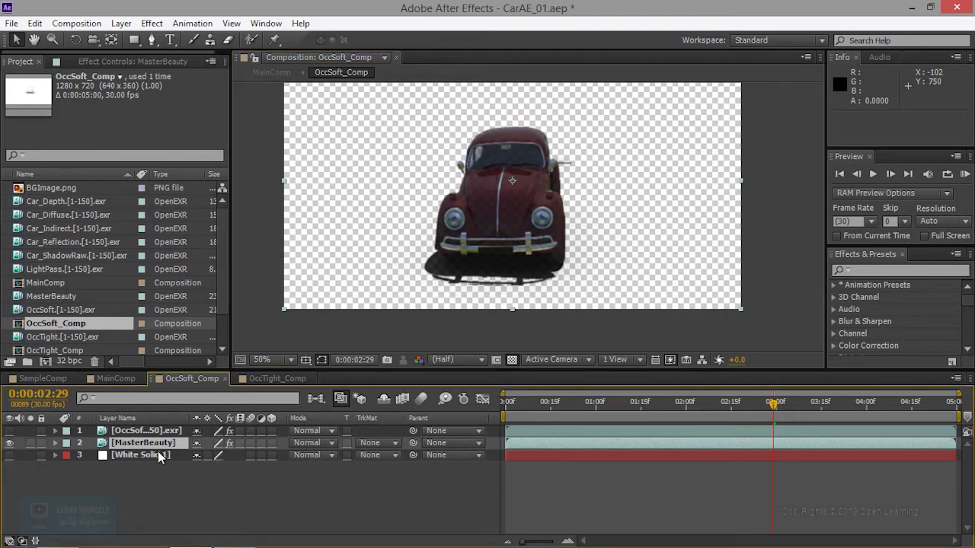
click(55, 444)
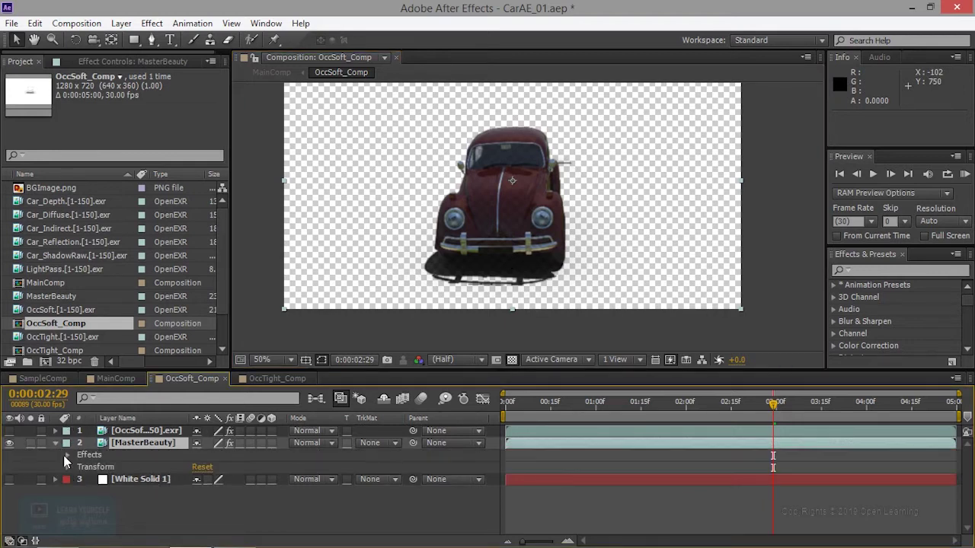
click(67, 455)
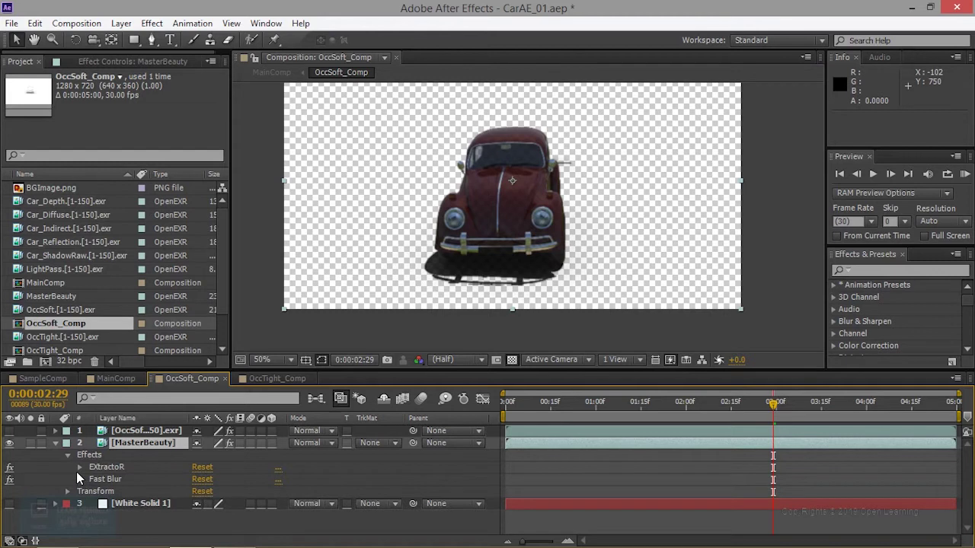
Raise the MasterBeauty copy's Opacity from 93% to 100% and collapse the layer
click(68, 492)
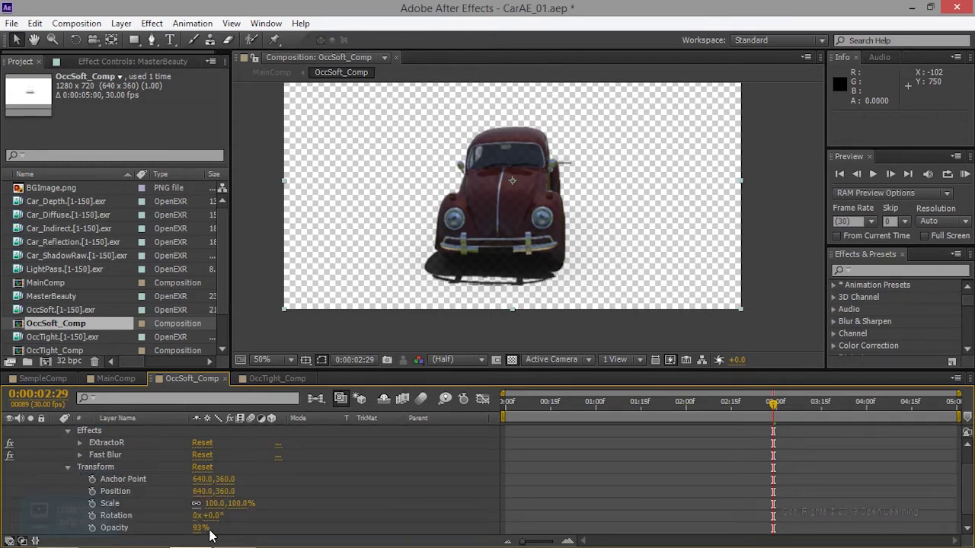
drag(200, 527, 217, 528)
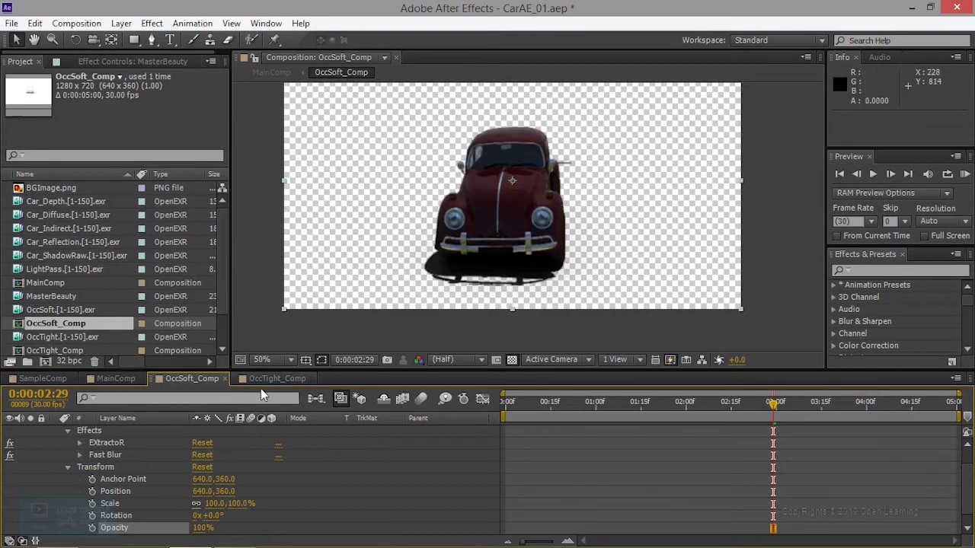
scroll(97, 481, up, 2)
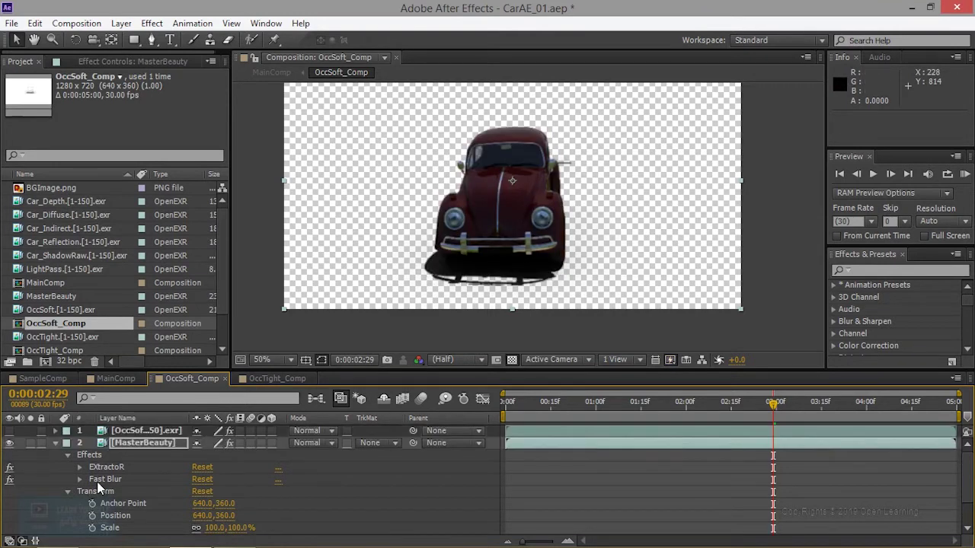
click(54, 443)
click(139, 431)
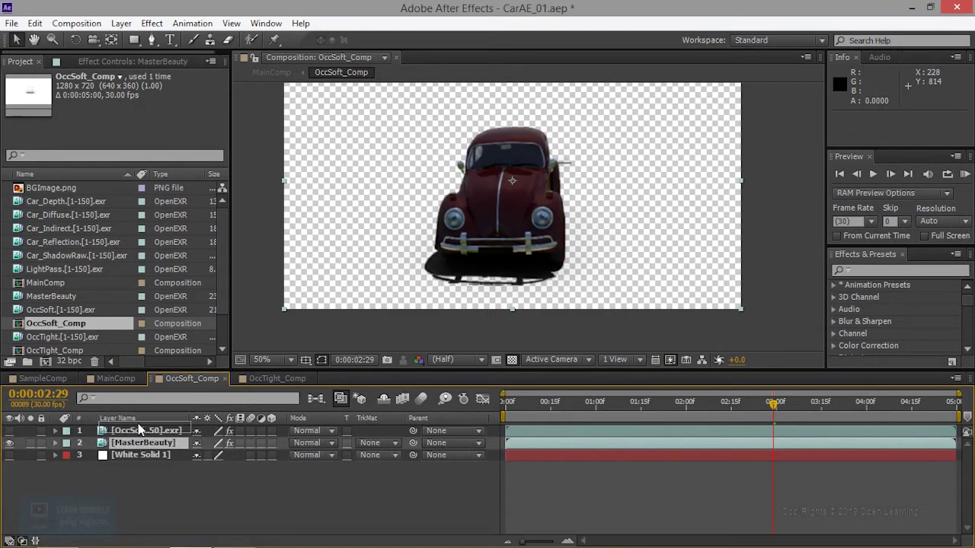
Move OccSoft below MasterBeauty and make it visible again
drag(139, 430, 137, 451)
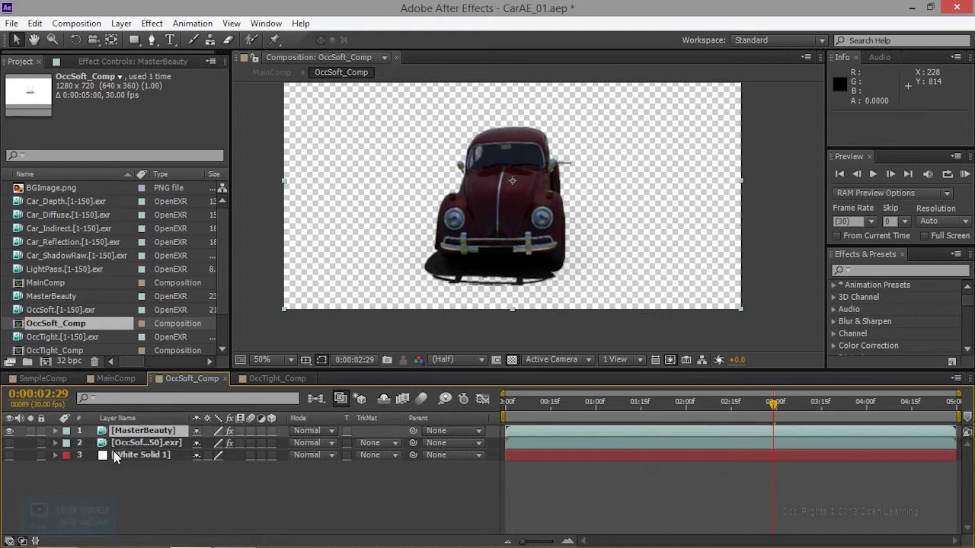
click(10, 443)
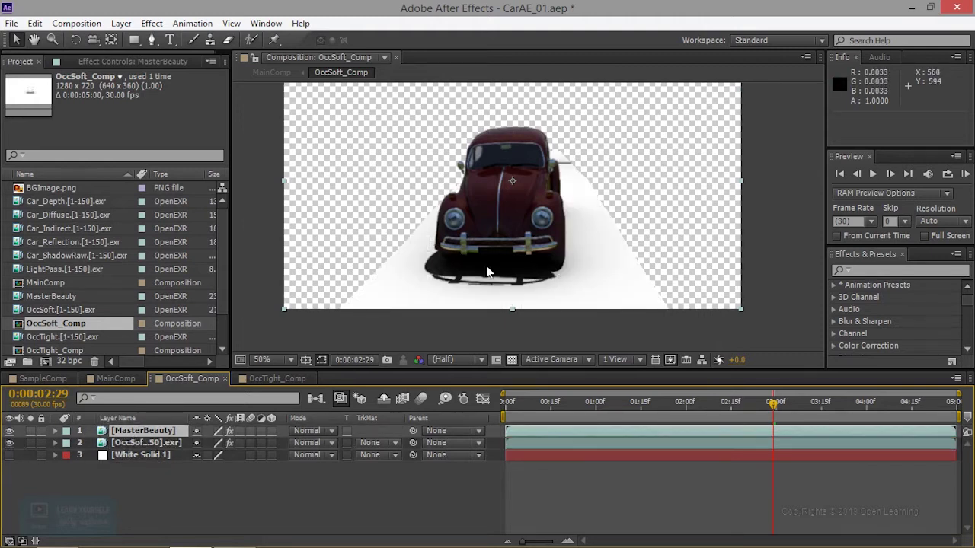
scroll(489, 264, up, 4)
Set MasterBeauty's blending mode to Difference and recentre the frame
click(319, 432)
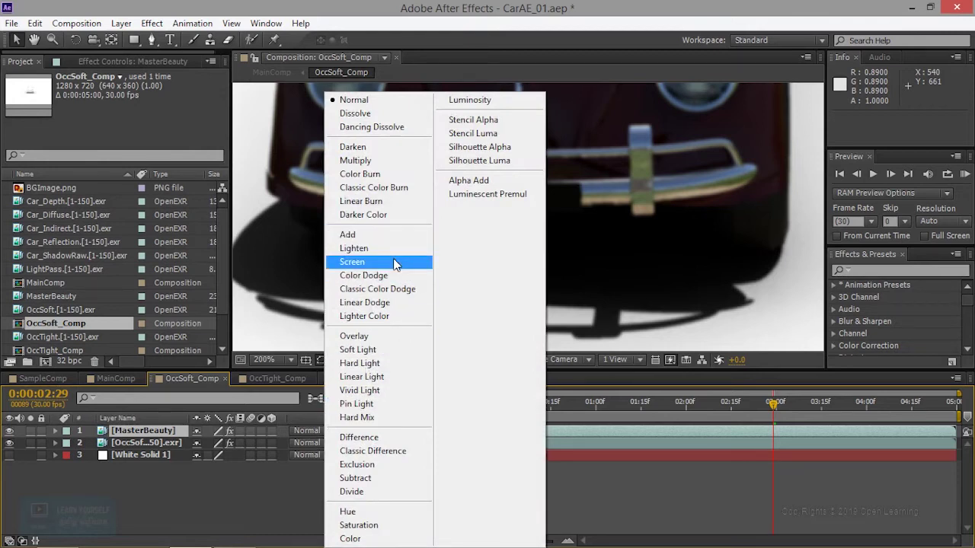
click(394, 437)
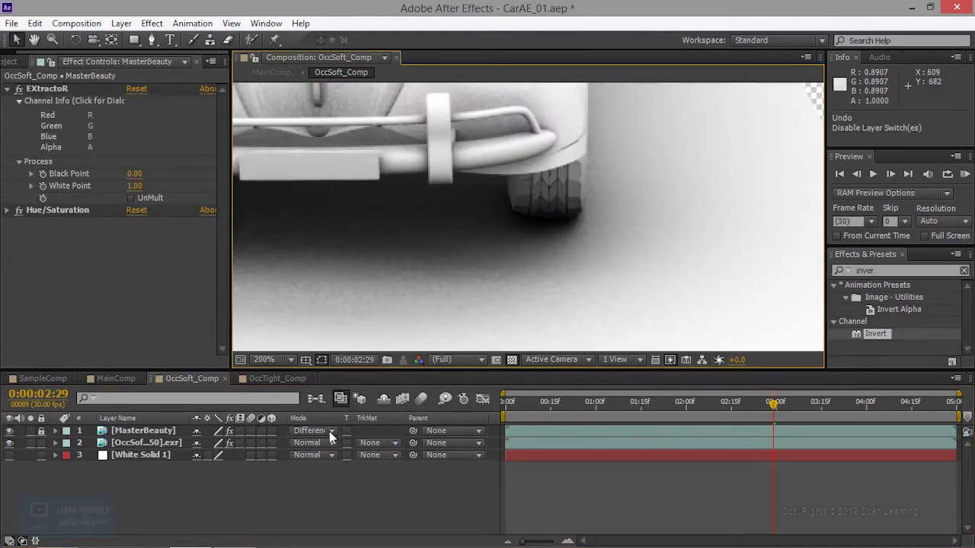
scroll(405, 296, down, 2)
scroll(405, 296, down, 2)
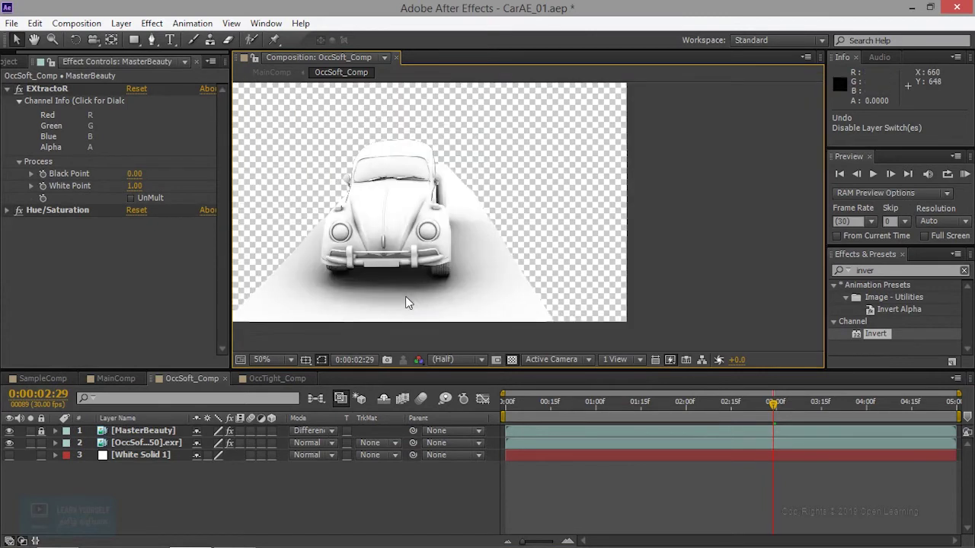
drag(398, 286, 537, 312)
Make MasterBeauty visible and set its blending mode back to Normal
click(10, 432)
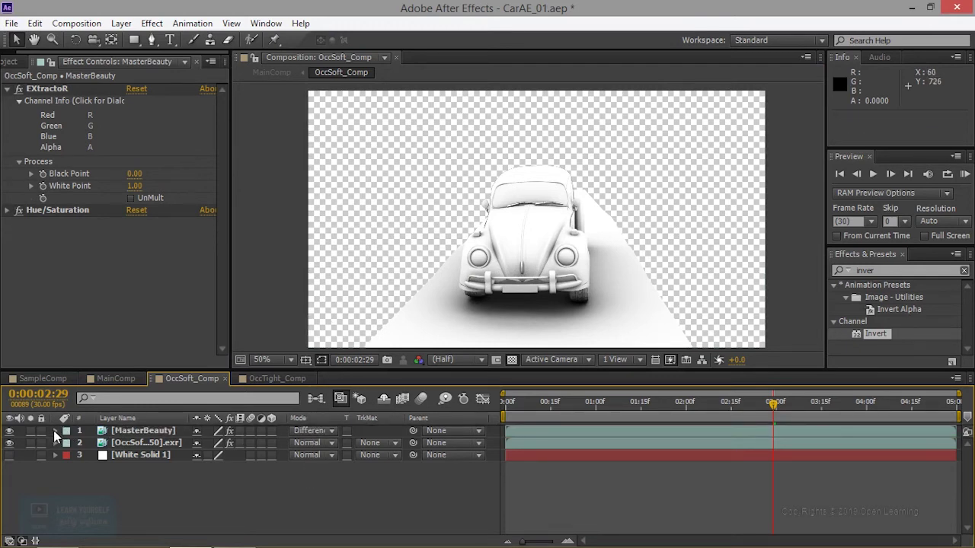
click(318, 431)
click(343, 99)
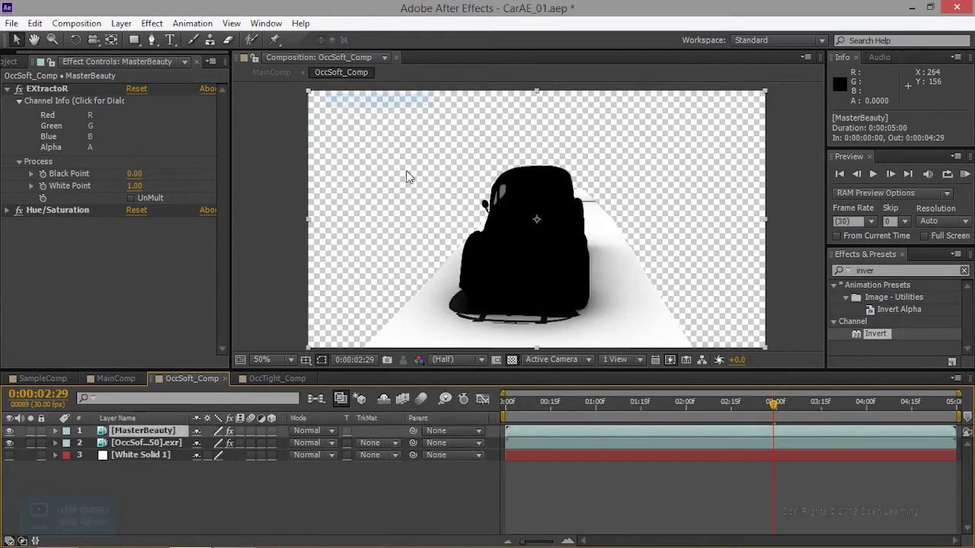
scroll(548, 270, up, 2)
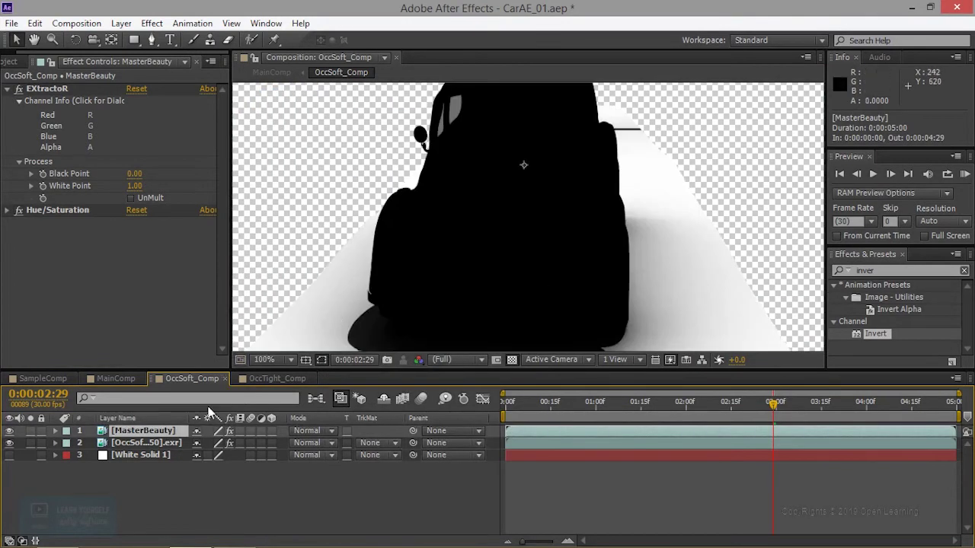
drag(502, 222, 485, 189)
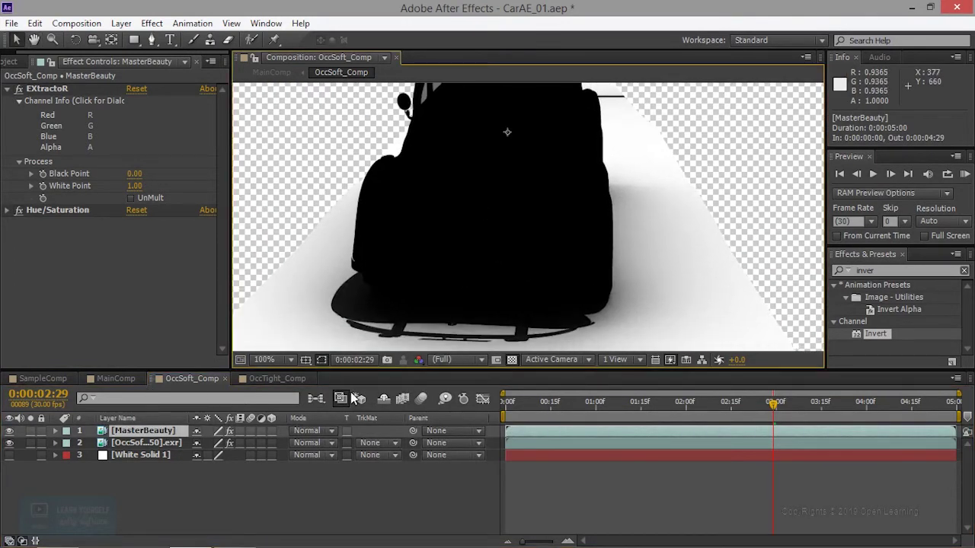
Switch the viewer's Show Channel display to Alpha
click(418, 360)
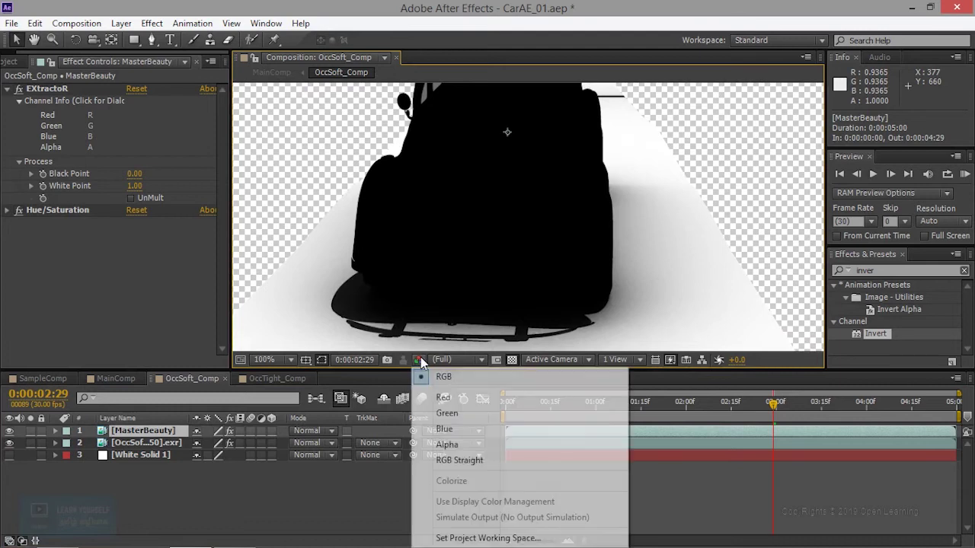
click(474, 443)
scroll(533, 237, down, 2)
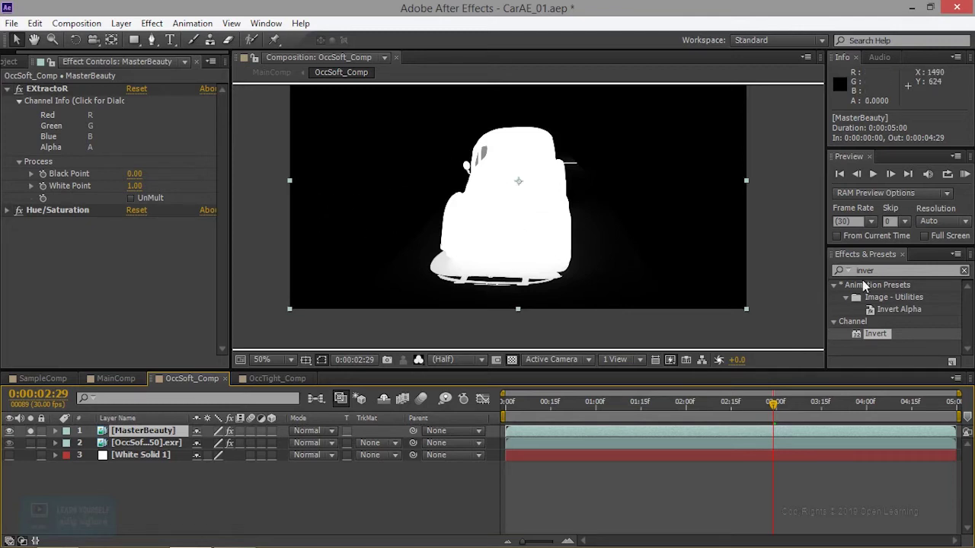
key(ctrl+5)
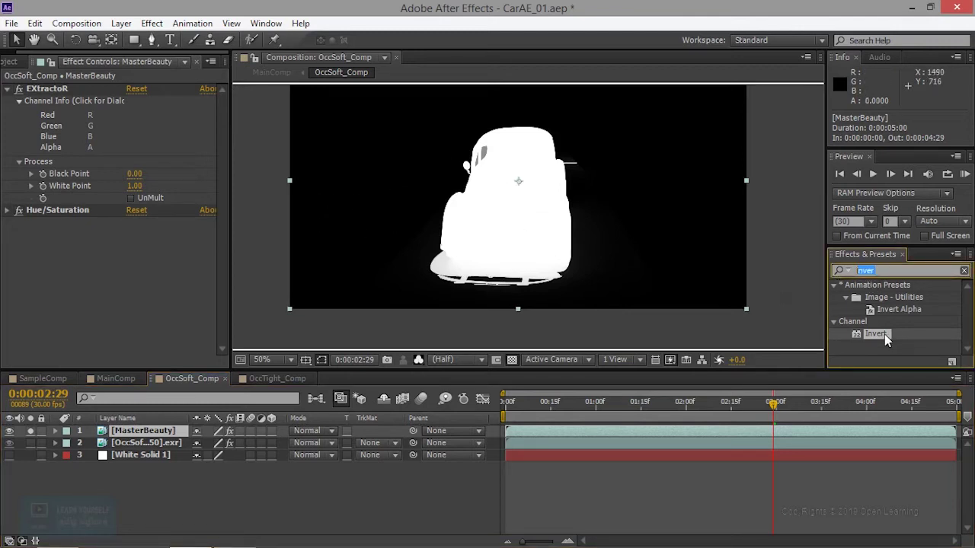
Apply Invert to MasterBeauty on its Alpha channel, then set the viewer back to RGB
click(885, 334)
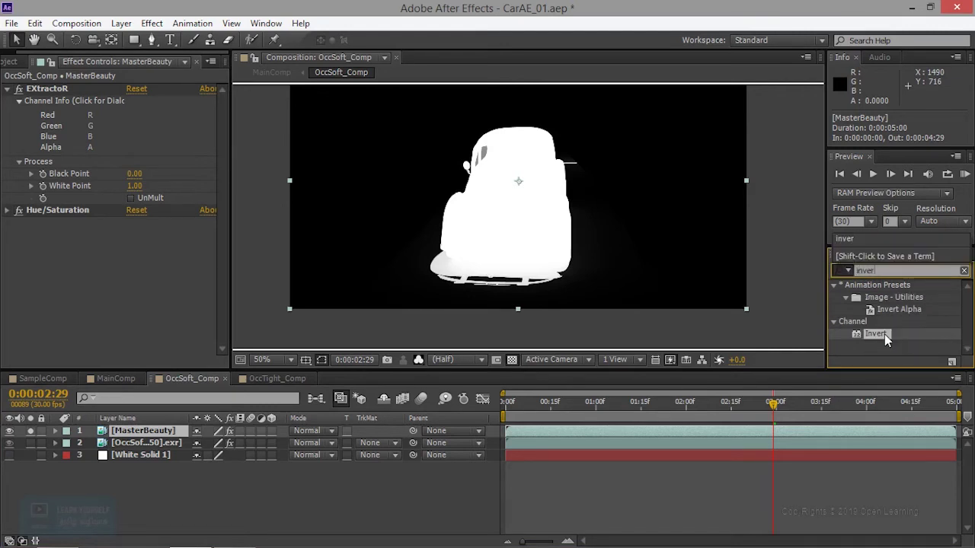
mouse_move(872, 333)
mouse_down()
mouse_move(168, 433)
mouse_move(126, 280)
mouse_up()
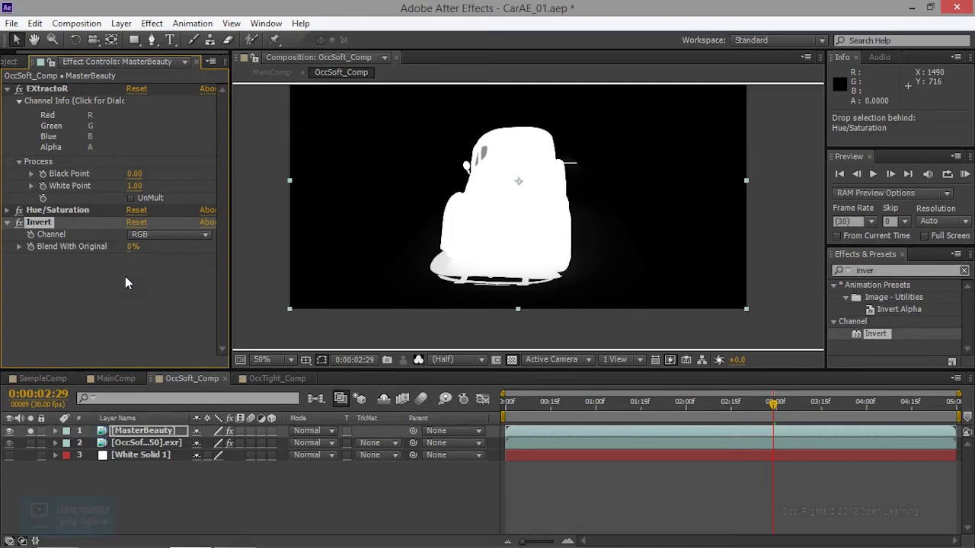
click(137, 236)
click(160, 454)
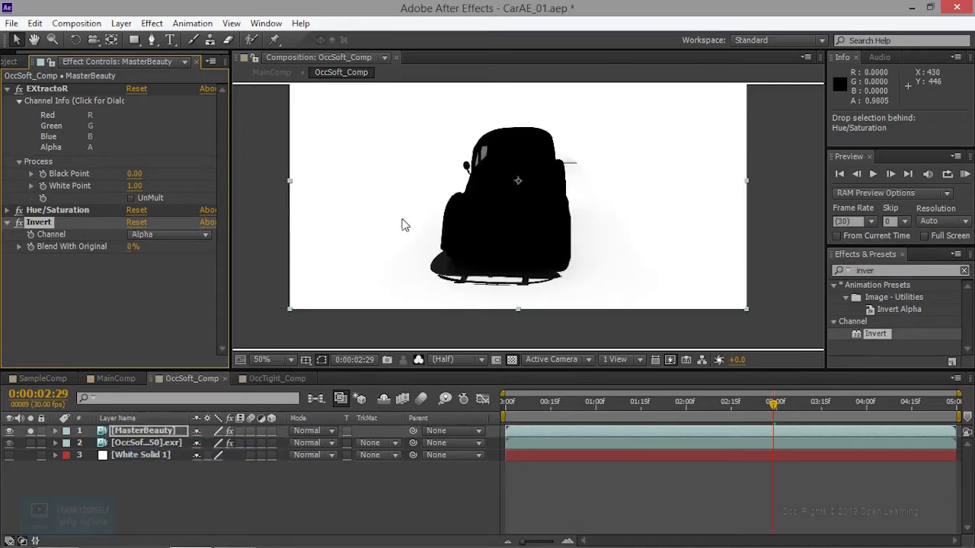
click(418, 361)
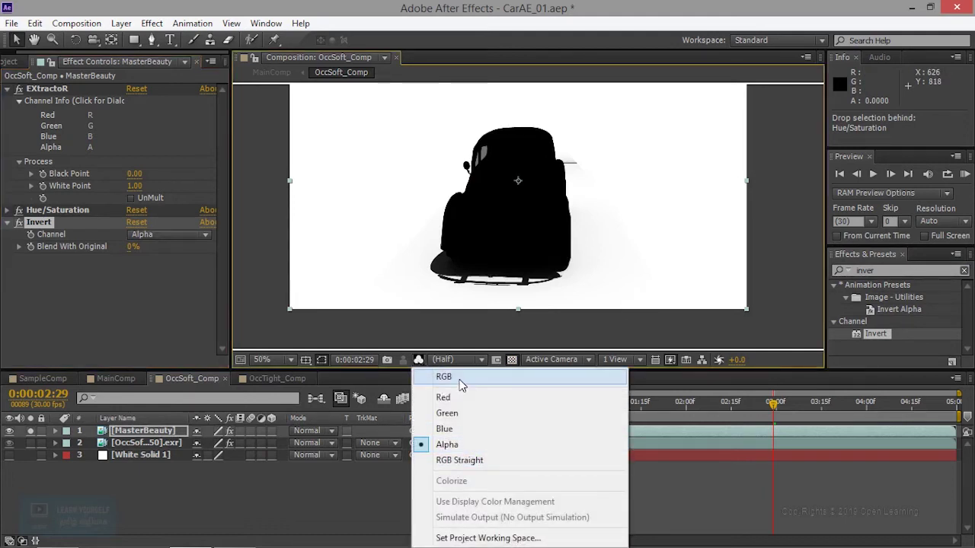
click(455, 378)
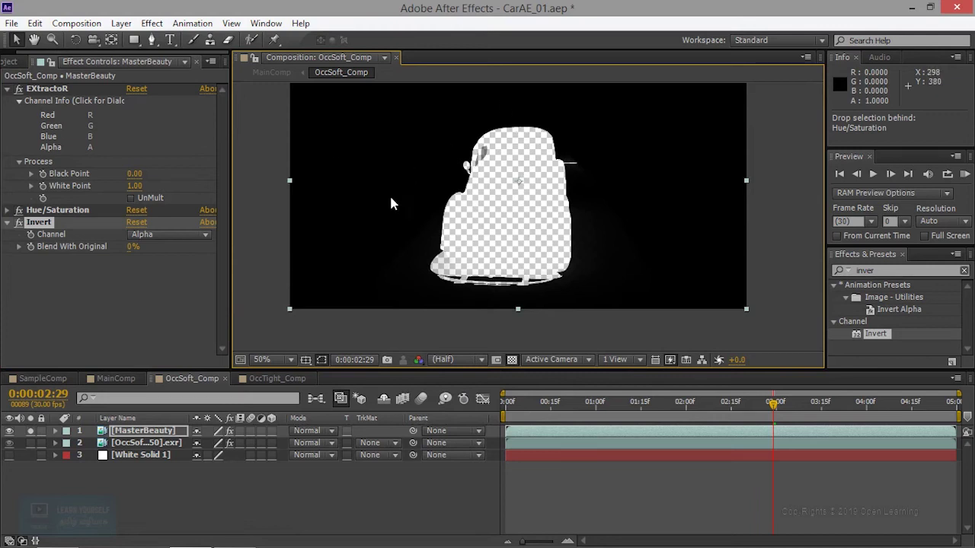
Solo the OccSoft pass, compare with the earlier snapshot, then make White Solid 1 visible
click(30, 442)
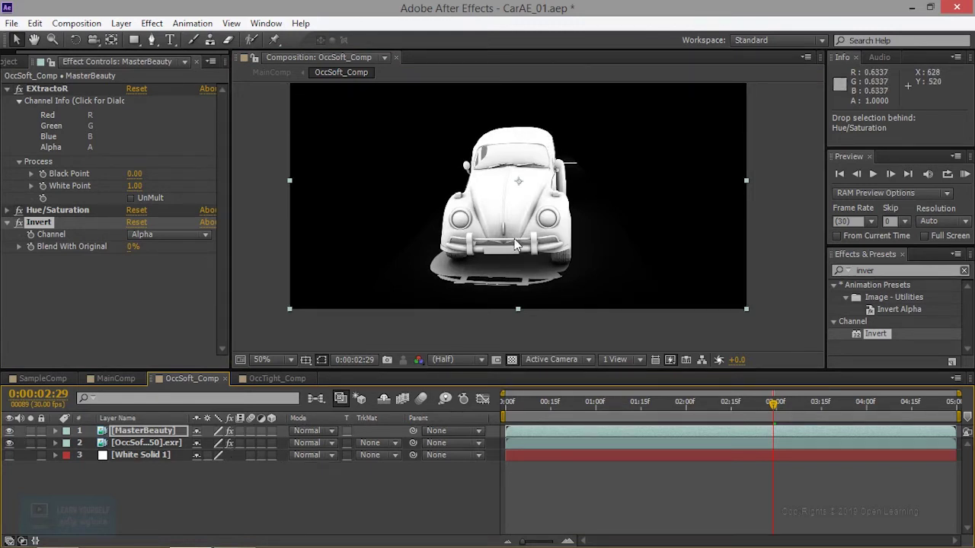
key(F5)
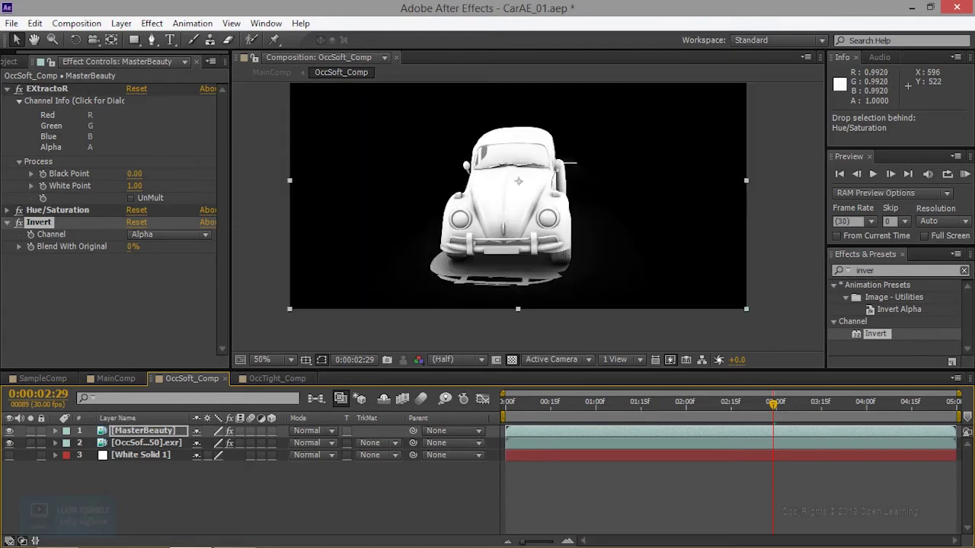
drag(519, 196, 499, 236)
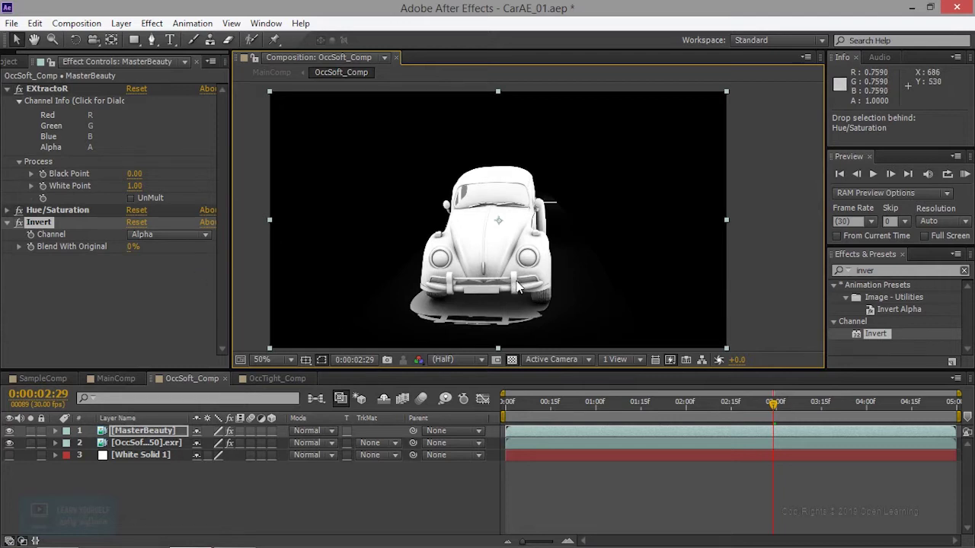
click(515, 193)
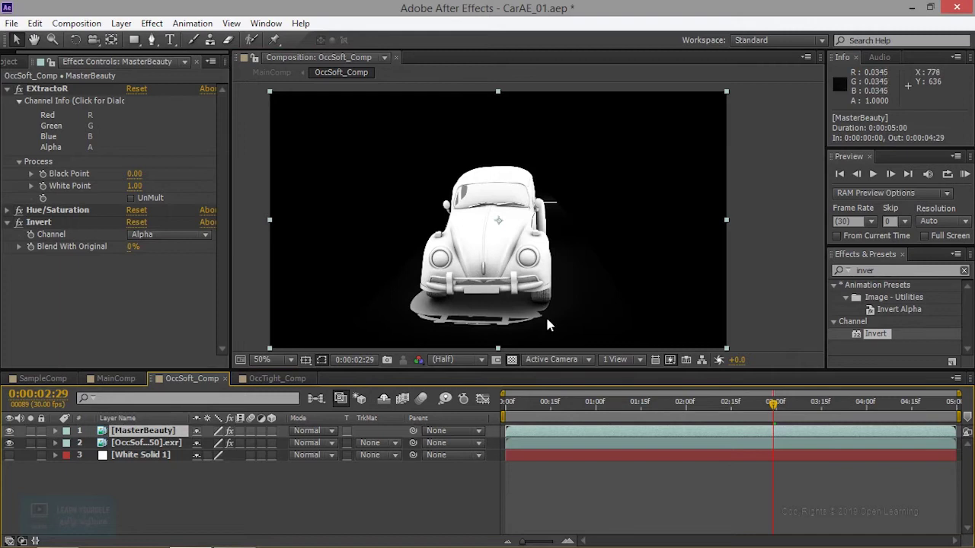
click(10, 456)
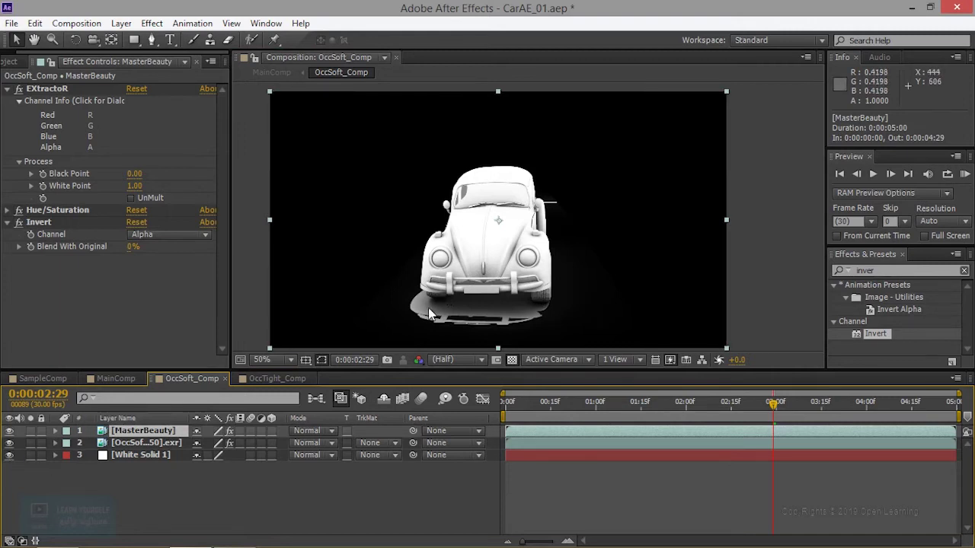
scroll(423, 298, down, 1)
scroll(423, 298, up, 1)
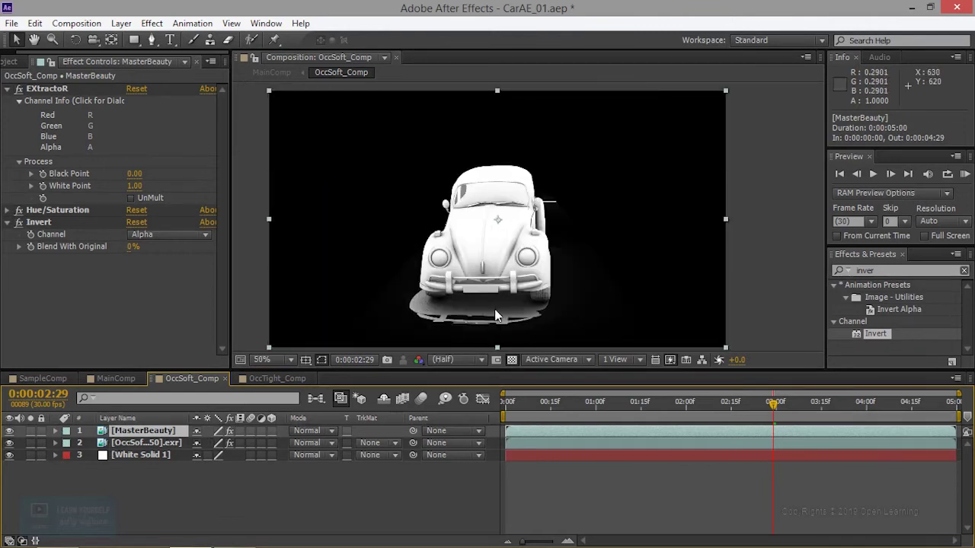
Precompose MasterBeauty and the OccSoft pass into OccSoft_Matte, then select White Solid 1
shift+click(137, 445)
key(ctrl+shift+c)
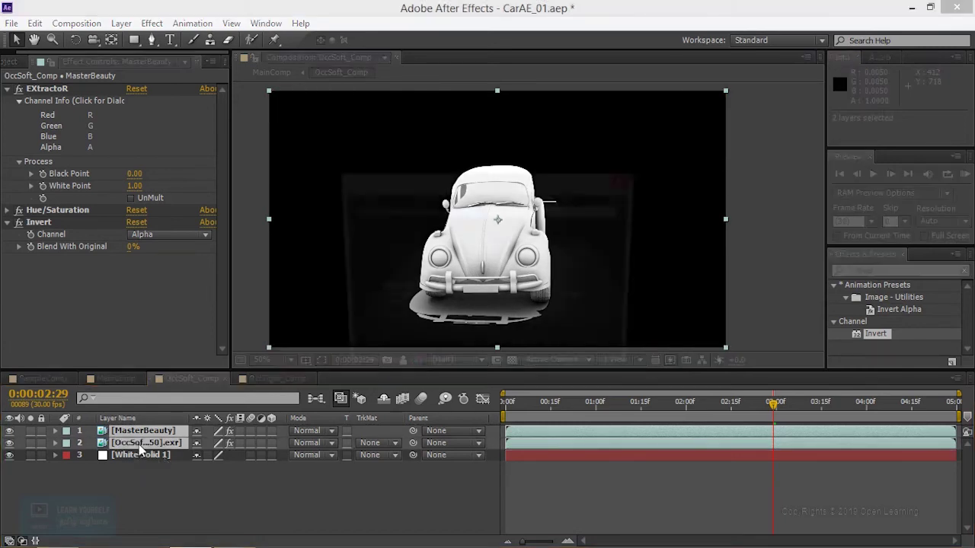
text(Occ)
text(Si)
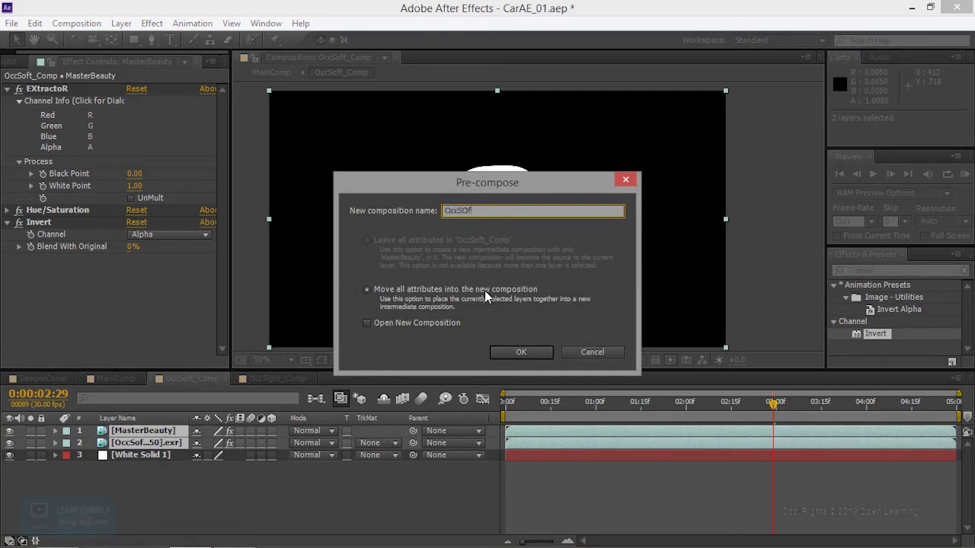
text(oft)
text(_Matte)
key(Return)
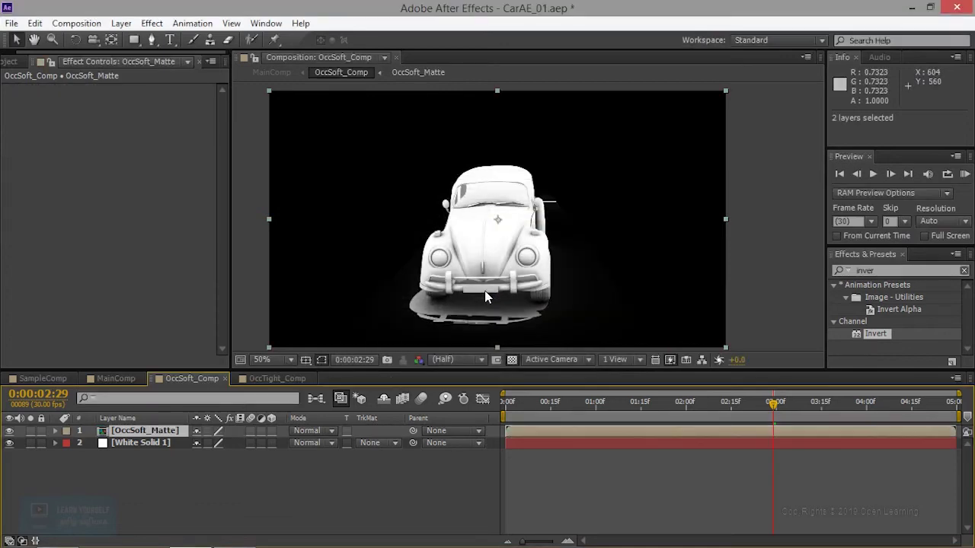
click(142, 445)
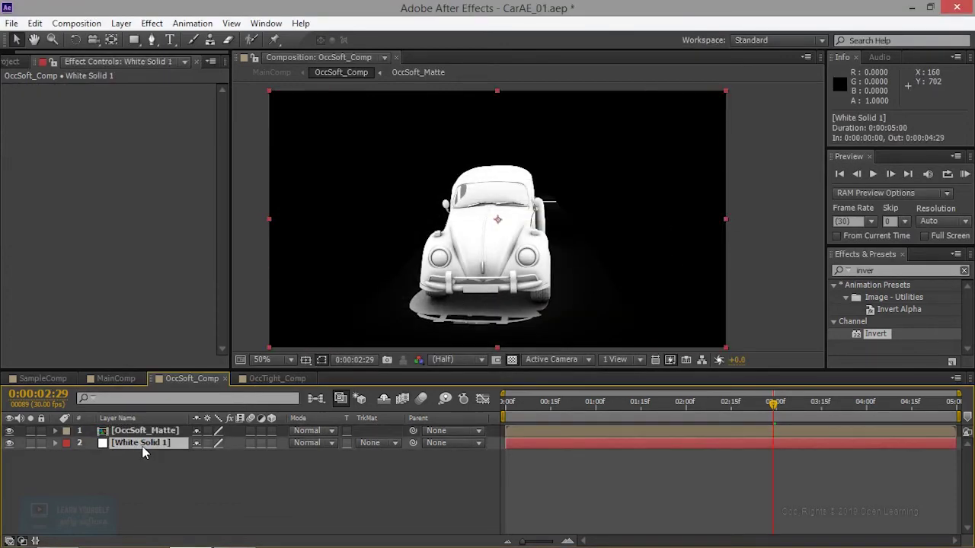
click(146, 430)
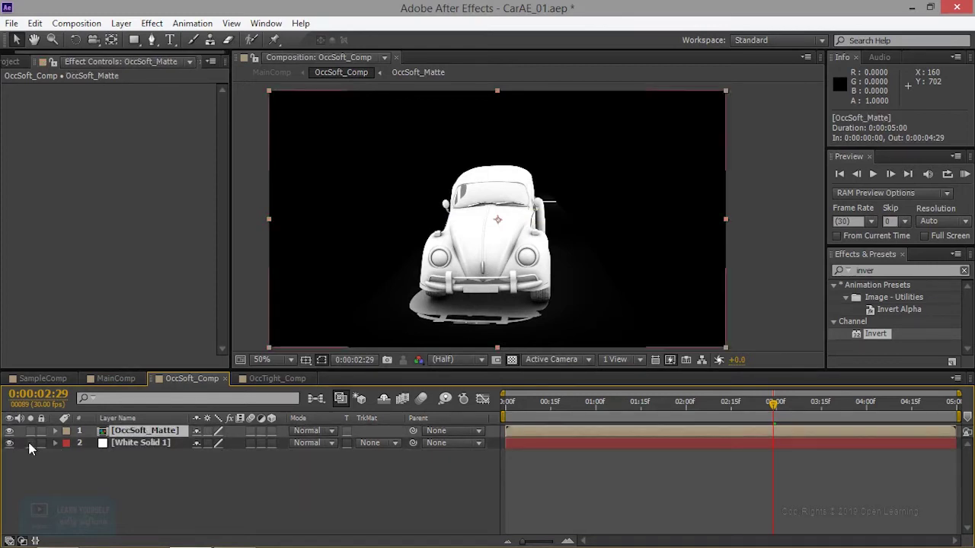
double_click(174, 432)
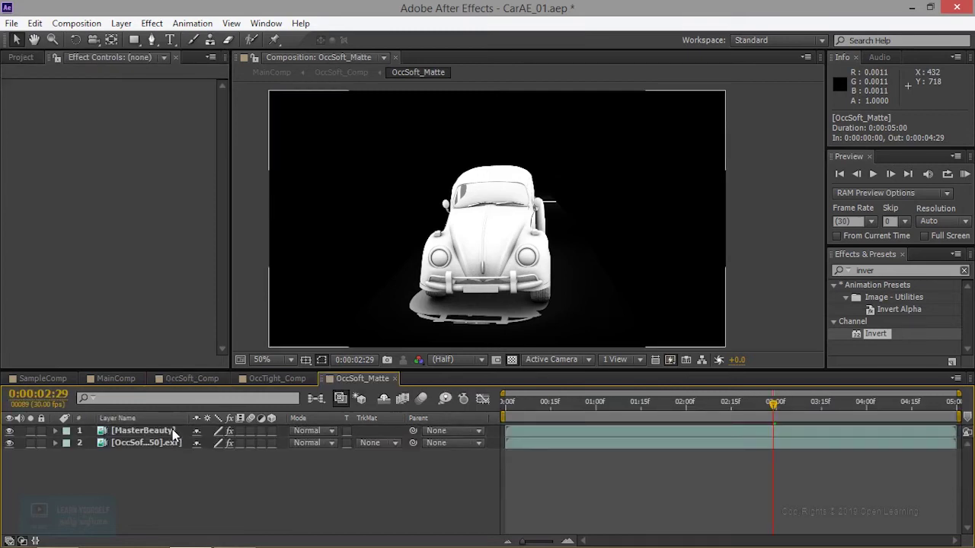
click(174, 431)
click(168, 443)
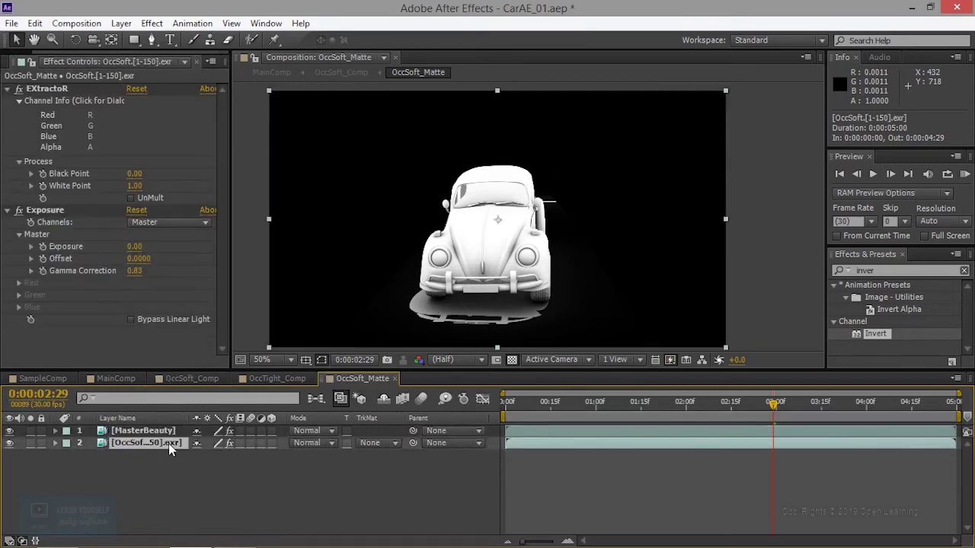
click(291, 378)
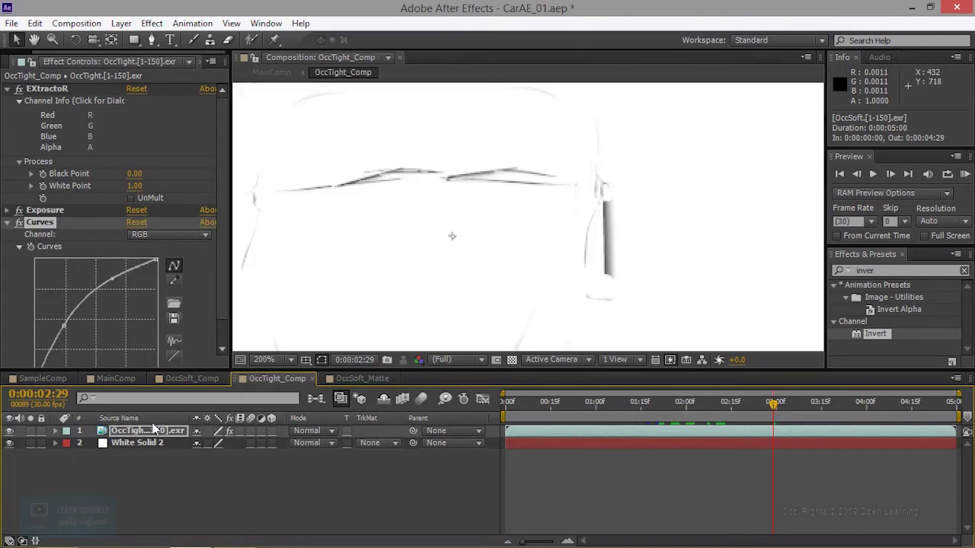
click(192, 379)
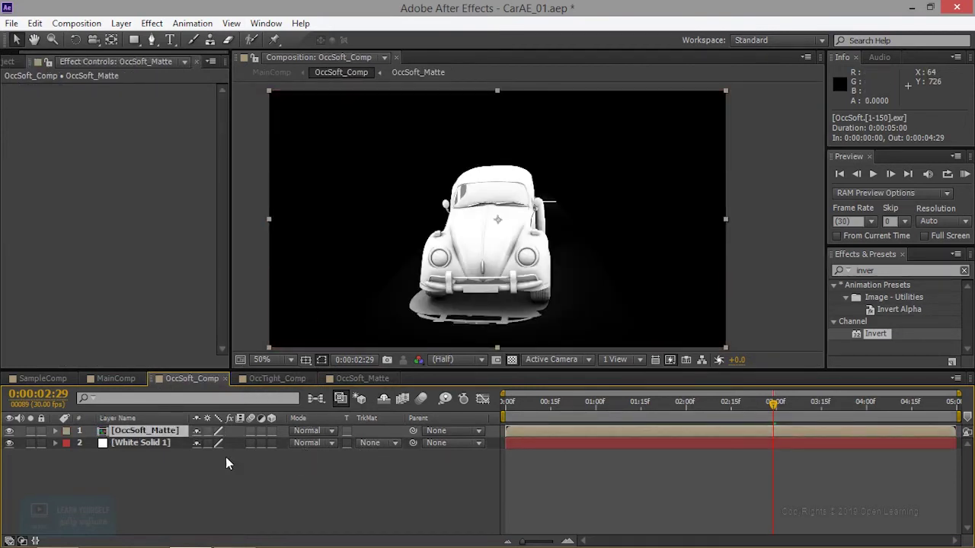
click(116, 379)
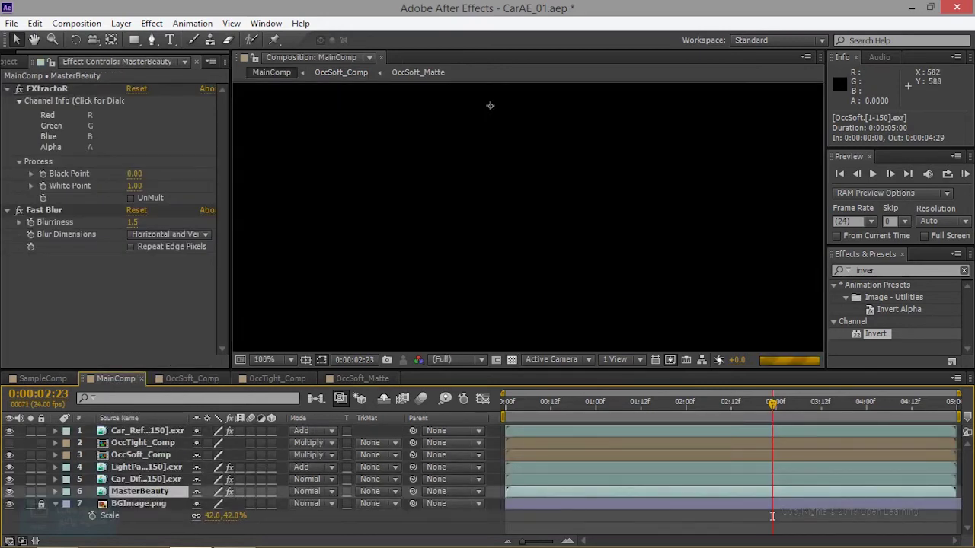
Zoom and pan MainComp's view onto the front of the red beetle
scroll(485, 186, down, 2)
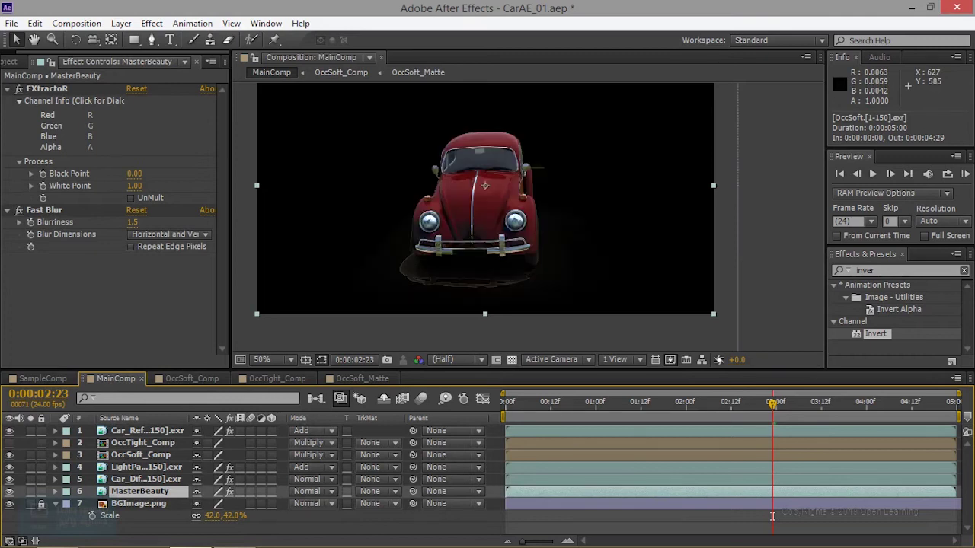
scroll(472, 259, up, 2)
drag(471, 282, 488, 327)
drag(514, 280, 539, 292)
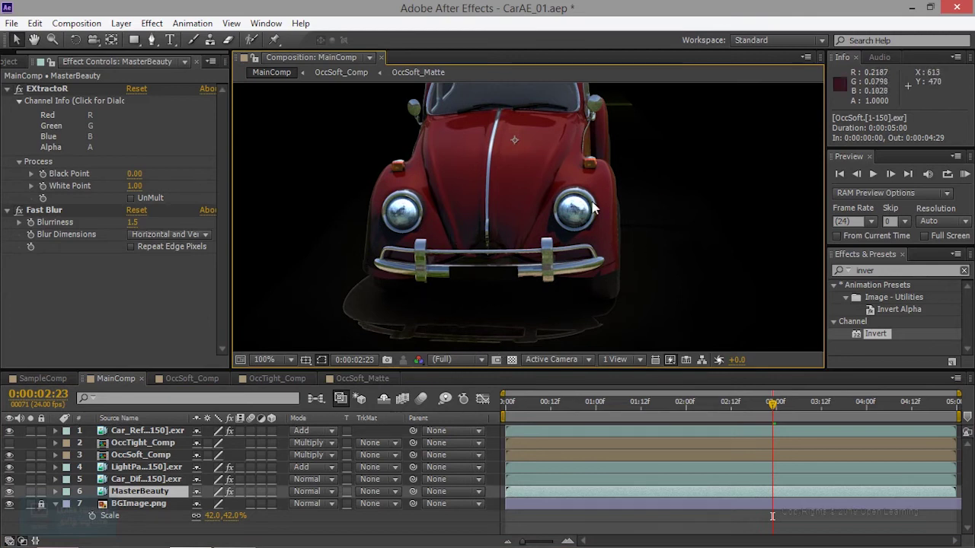
Toggle OccSoft_Comp's visibility to compare the soft occlusion, then open OccSoft_Comp
click(10, 455)
click(10, 455)
click(10, 456)
click(10, 455)
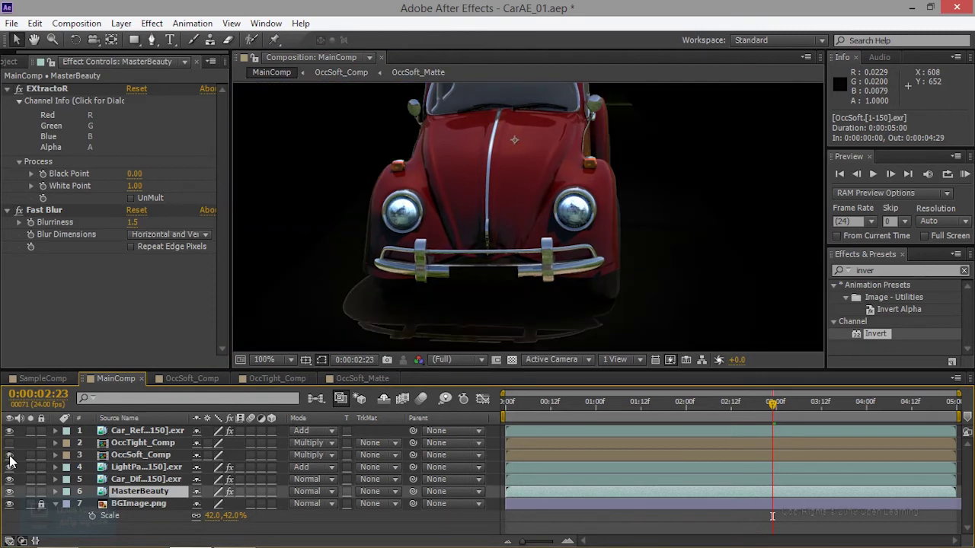
click(10, 455)
click(10, 455)
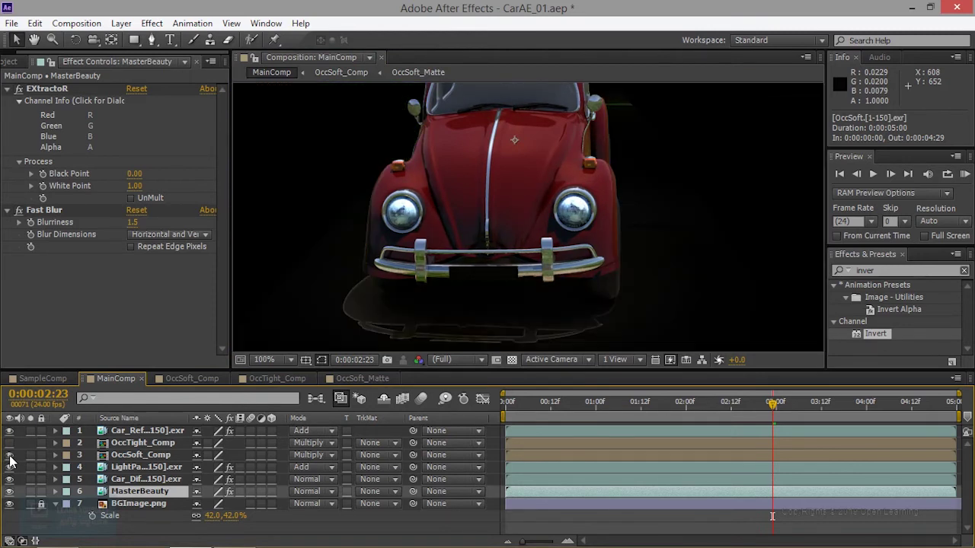
click(139, 455)
double_click(142, 456)
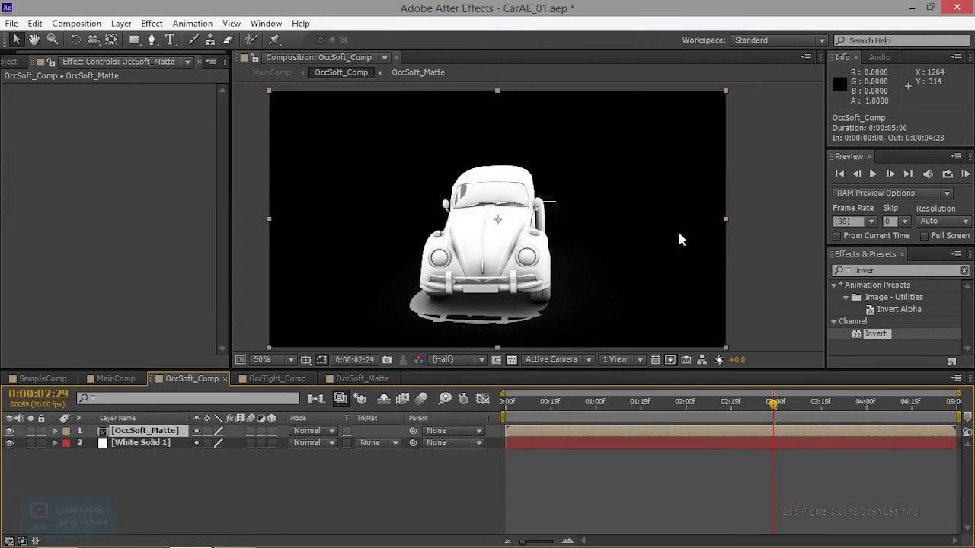
Undo the OccSoft_Matte pre-compose with Ctrl+Z and select the MasterBeauty layer
click(518, 368)
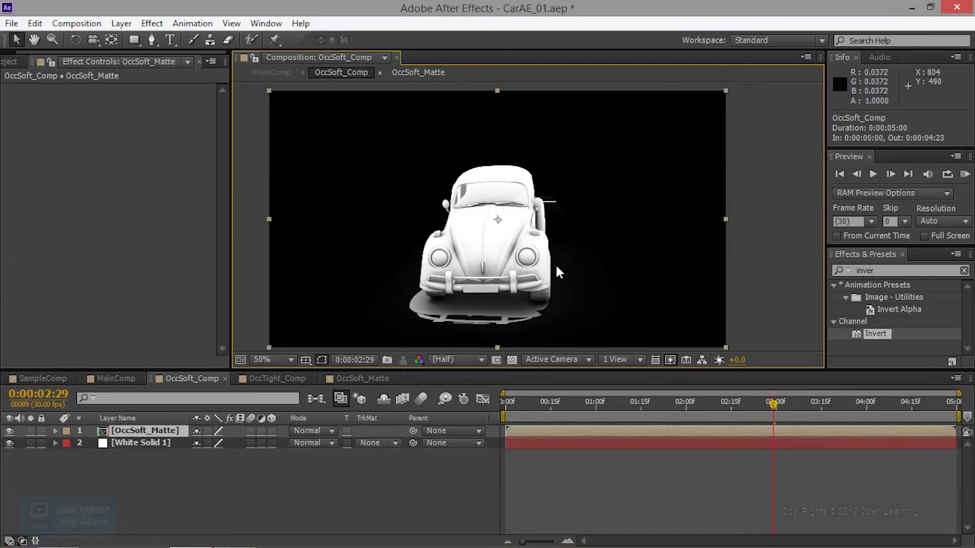
click(291, 442)
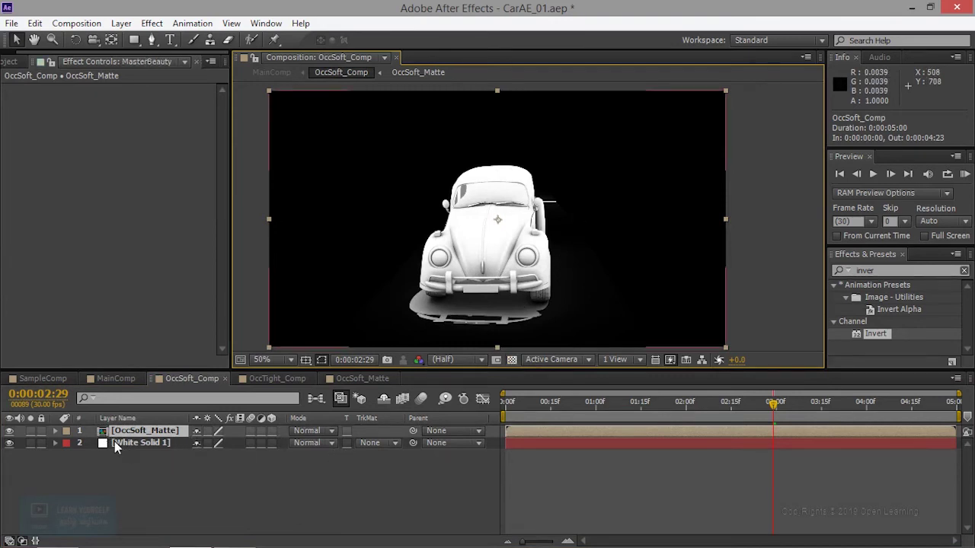
key(ctrl+z)
key(ctrl+z)
key(ctrl+z)
key(ctrl+z)
key(ctrl+z)
key(ctrl+z)
key(ctrl+z)
key(ctrl+z)
key(ctrl+z)
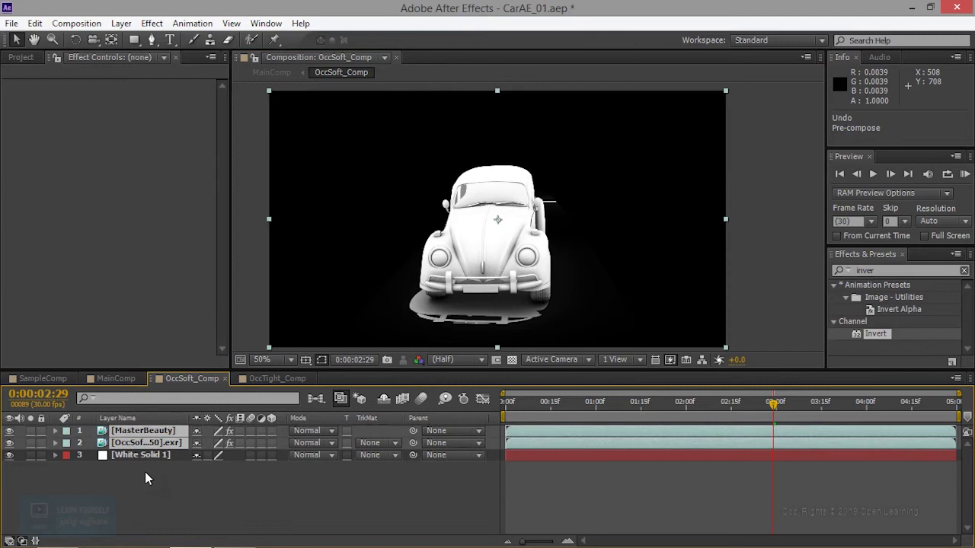
click(143, 431)
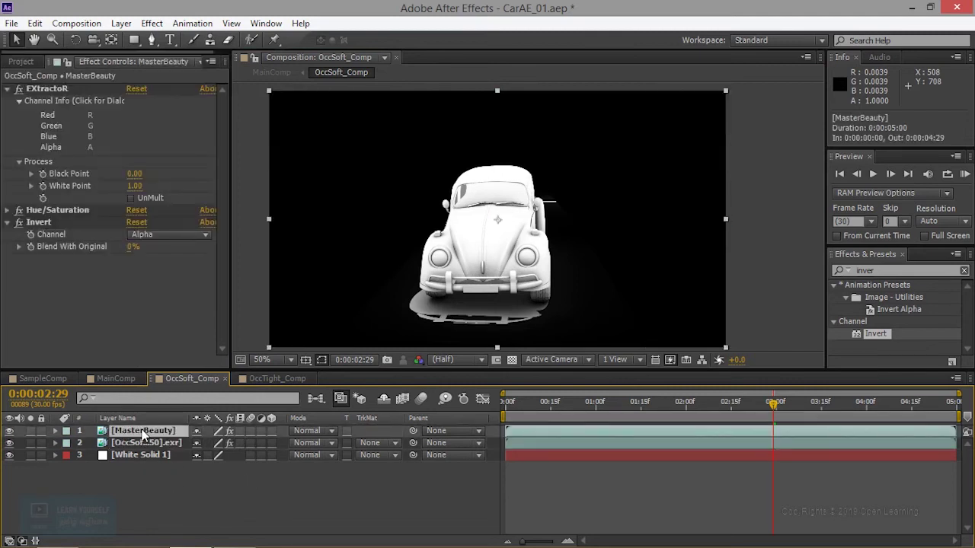
Set the OccSoft layer's track matte to Alpha Matte [MasterBeauty], checking by toggling MasterBeauty's visibility
click(377, 455)
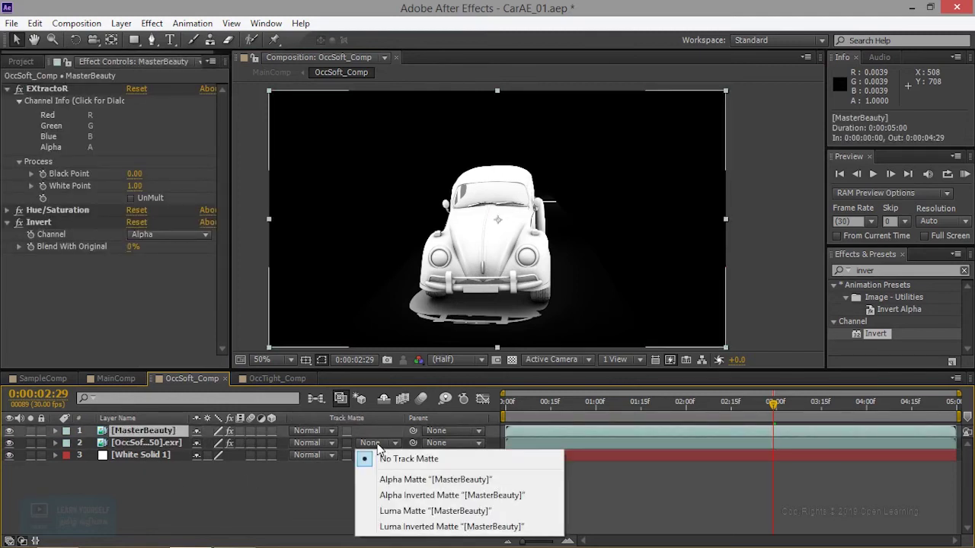
click(449, 480)
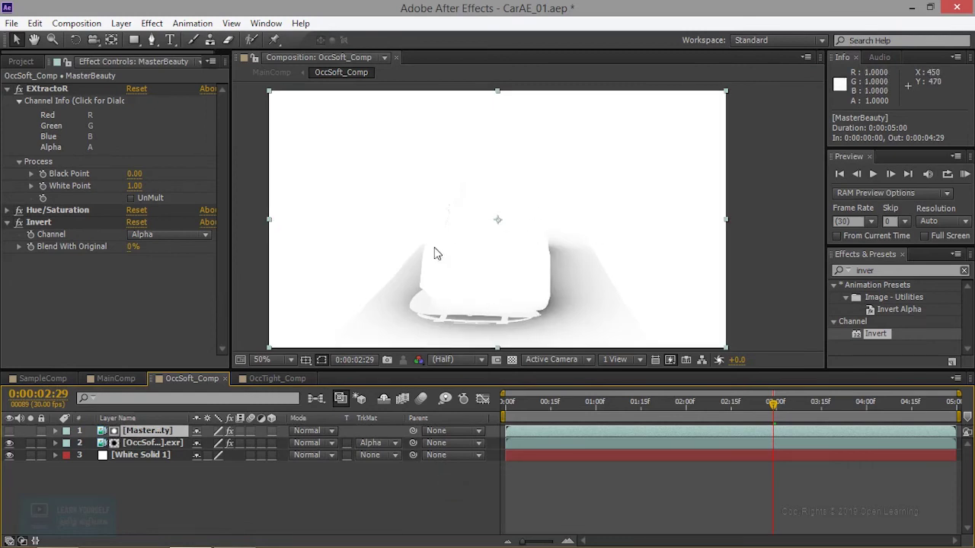
click(9, 431)
click(10, 431)
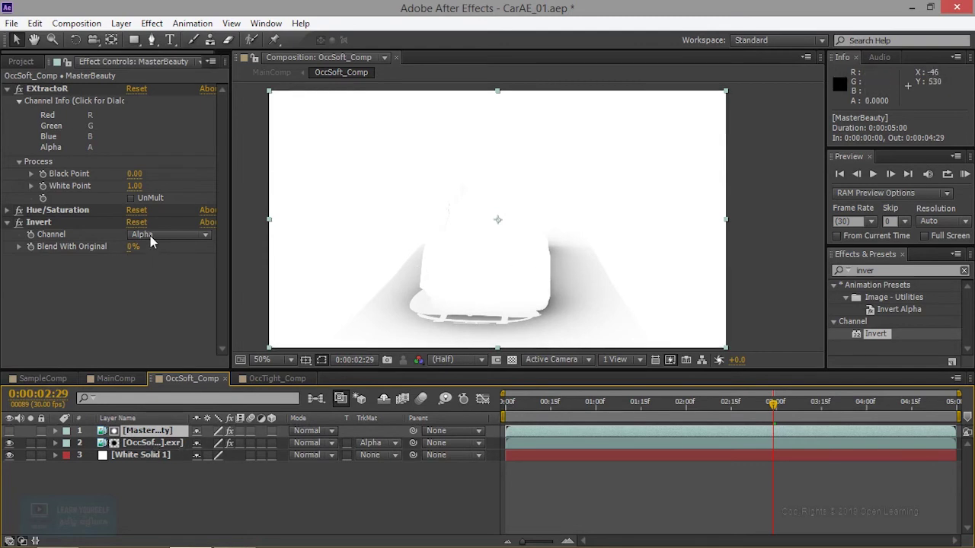
Switch off MasterBeauty's Invert effect and compare the occlusion layer hidden and shown
click(19, 222)
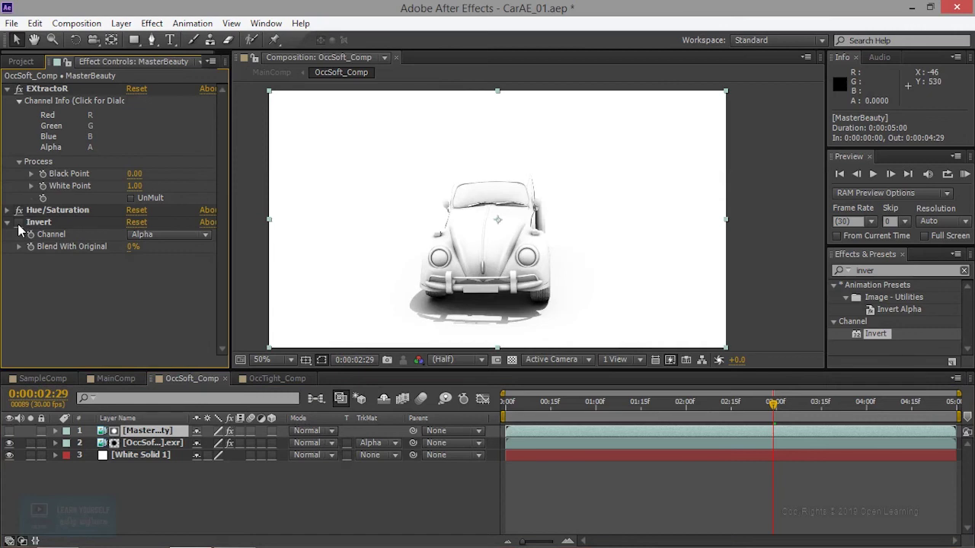
scroll(514, 262, up, 2)
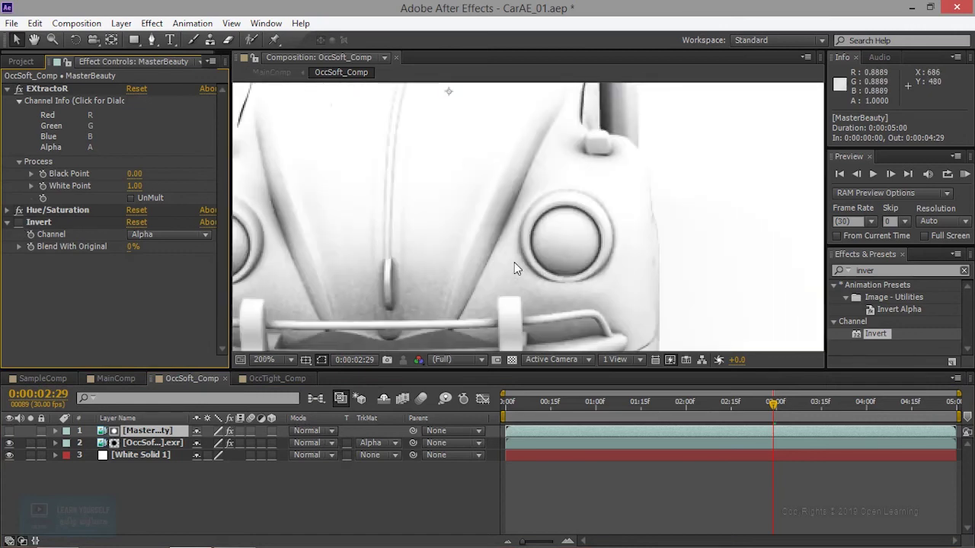
scroll(555, 279, down, 3)
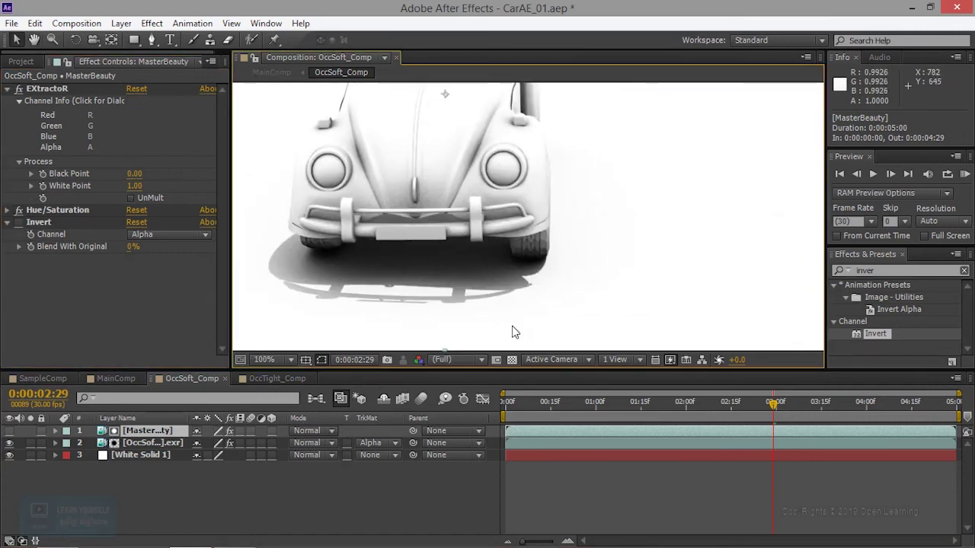
click(9, 444)
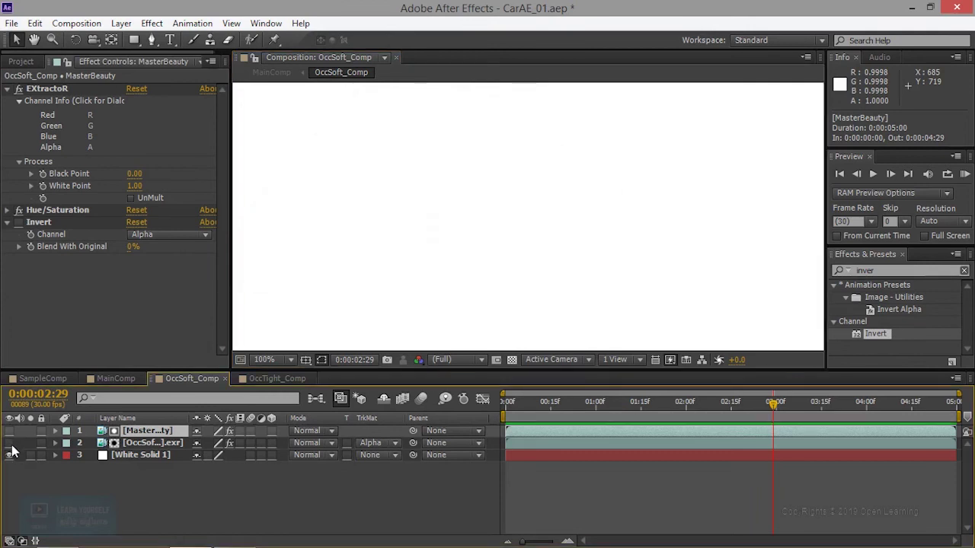
click(9, 444)
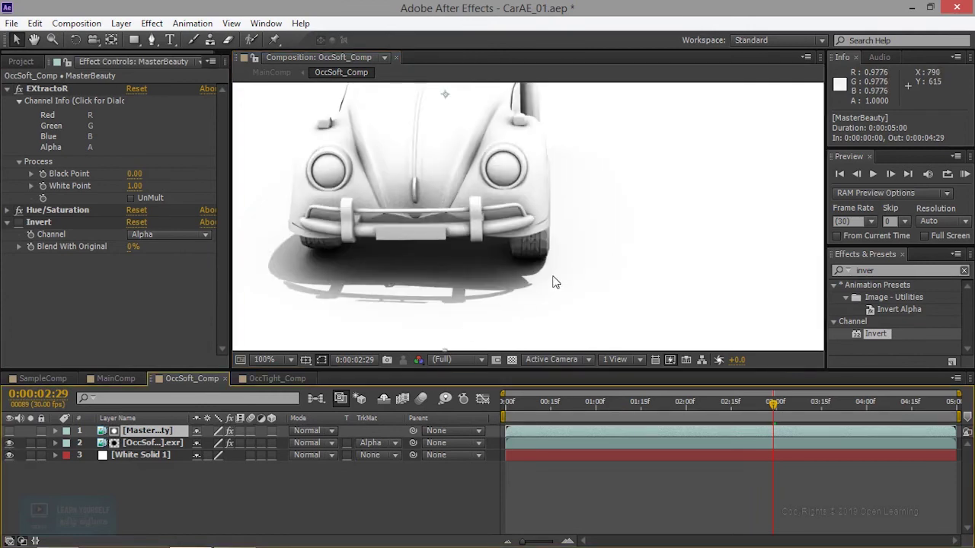
scroll(556, 282, up, 1)
scroll(556, 283, up, 2)
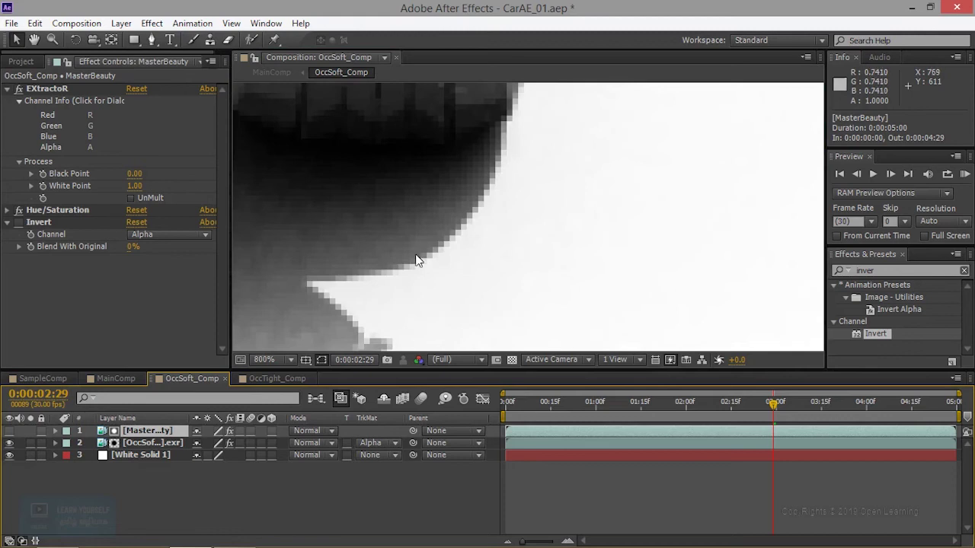
Delete the Invert effect from the MasterBeauty layer
click(39, 223)
key(Delete)
scroll(494, 211, down, 2)
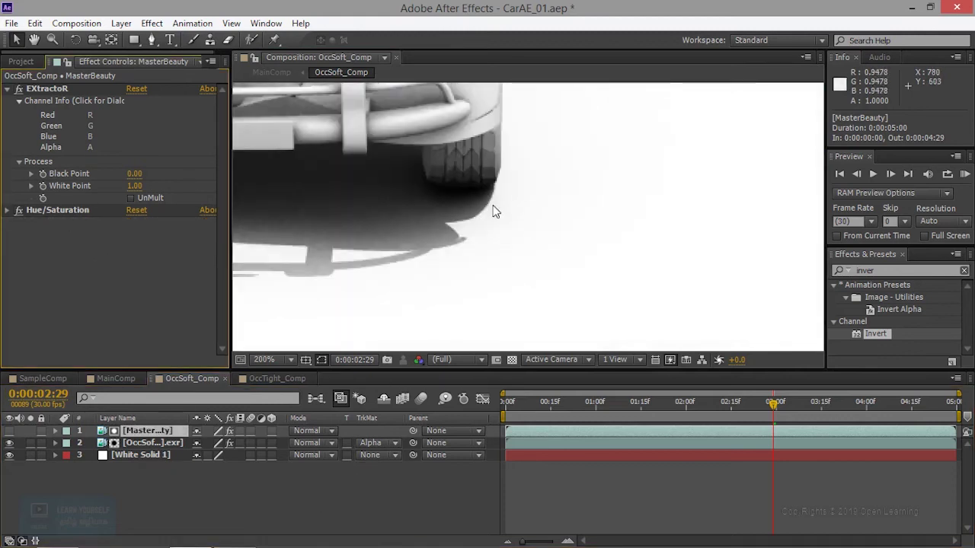
scroll(494, 211, down, 1)
scroll(457, 279, down, 1)
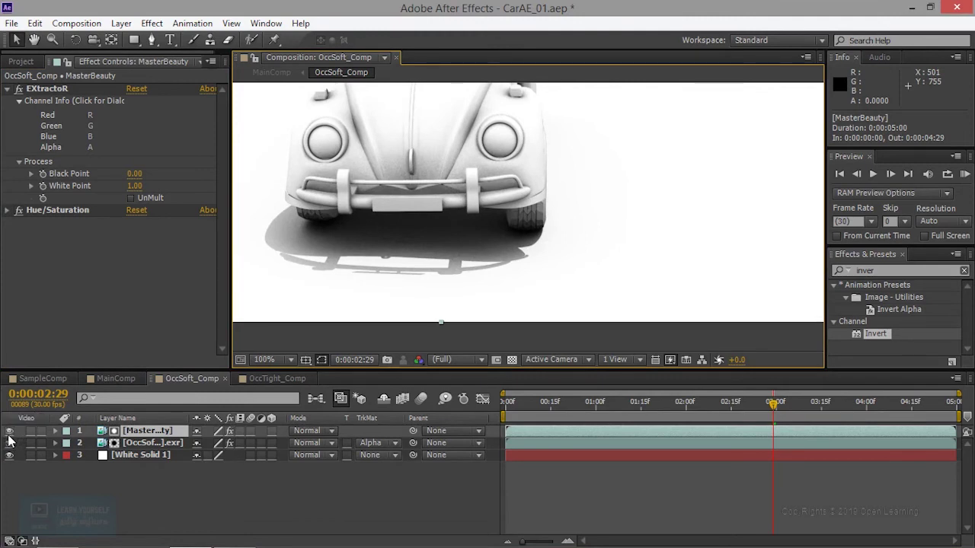
Show and hide MasterBeauty to verify the result, then switch back to MainComp
click(9, 441)
scroll(403, 211, down, 4)
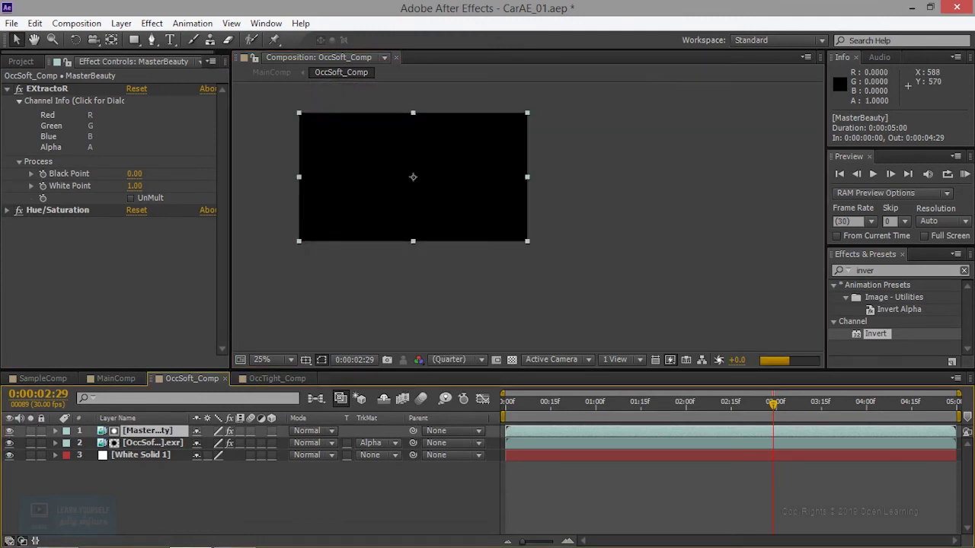
click(9, 431)
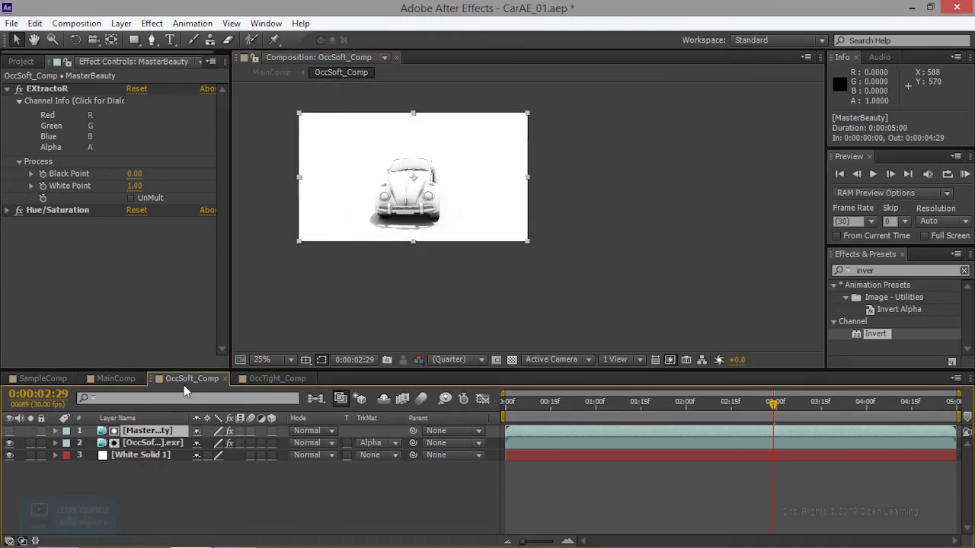
scroll(415, 245, up, 4)
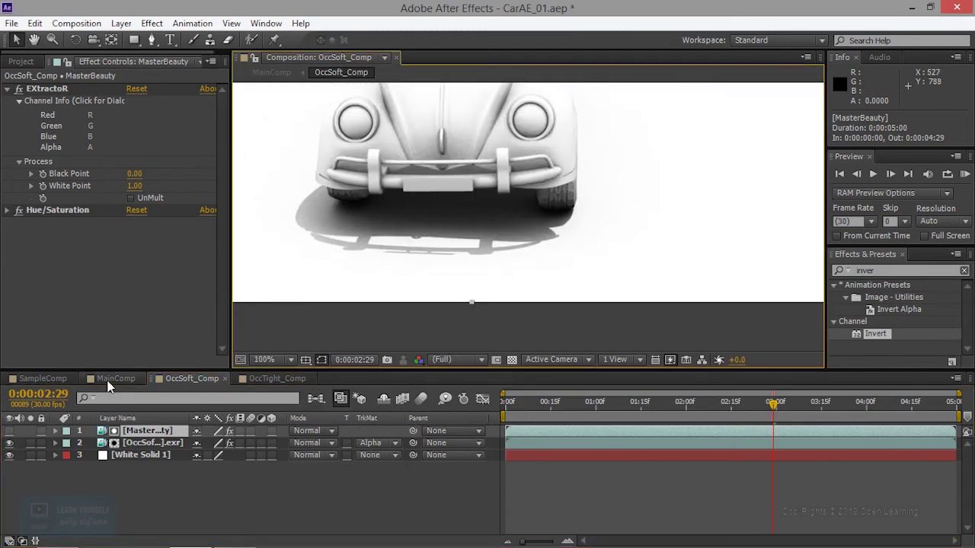
click(109, 380)
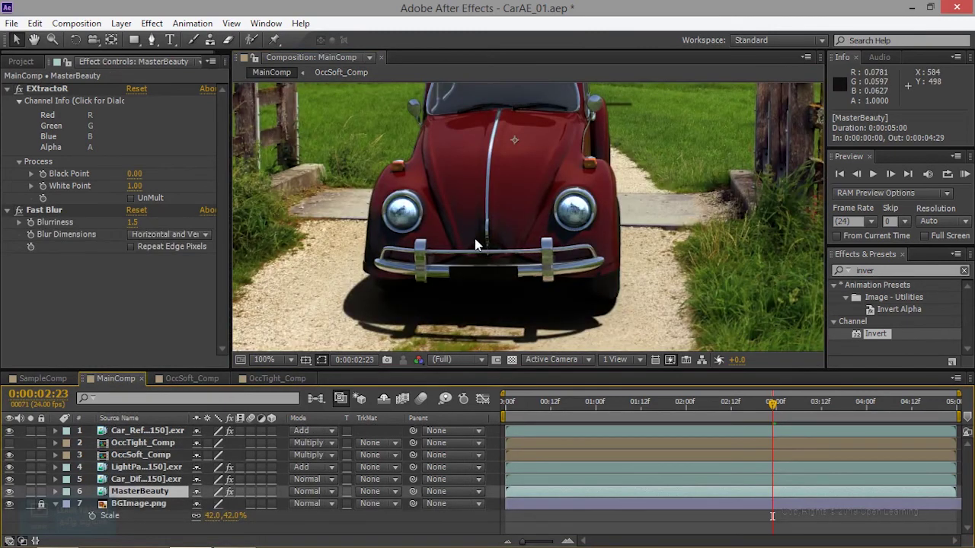
Zoom on the bumper, toggle the occlusion layers to compare the shadow, then open OccSoft_Comp
scroll(474, 235, up, 2)
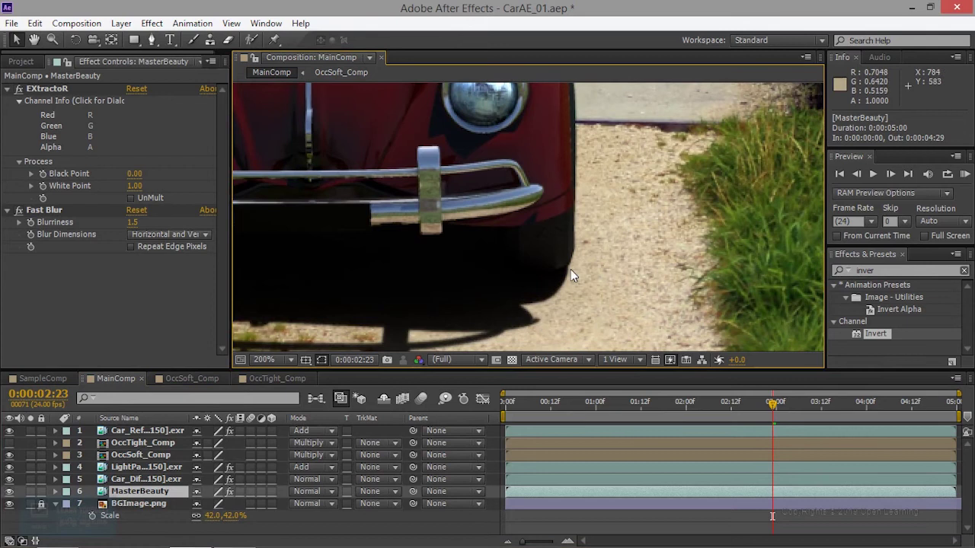
click(9, 455)
click(9, 454)
click(9, 454)
click(10, 455)
click(9, 455)
click(10, 455)
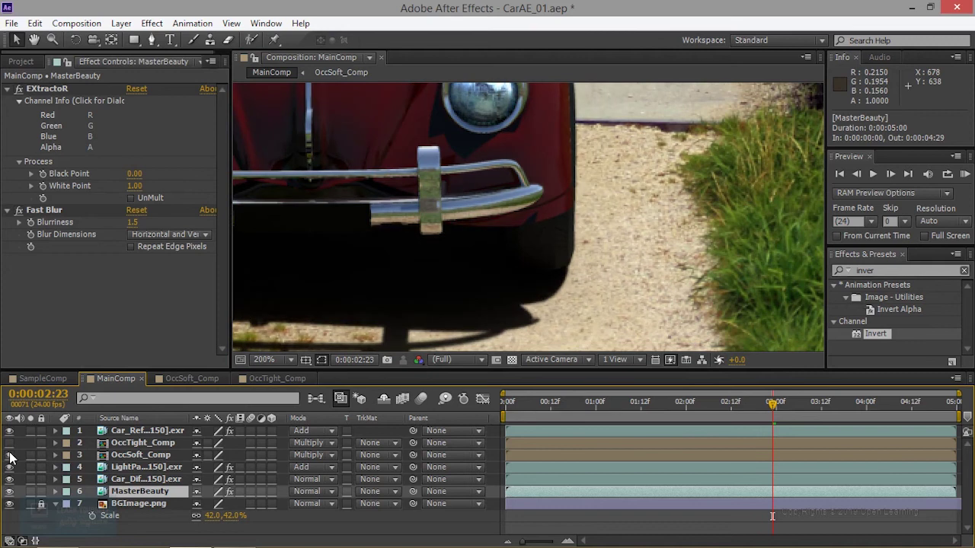
click(9, 448)
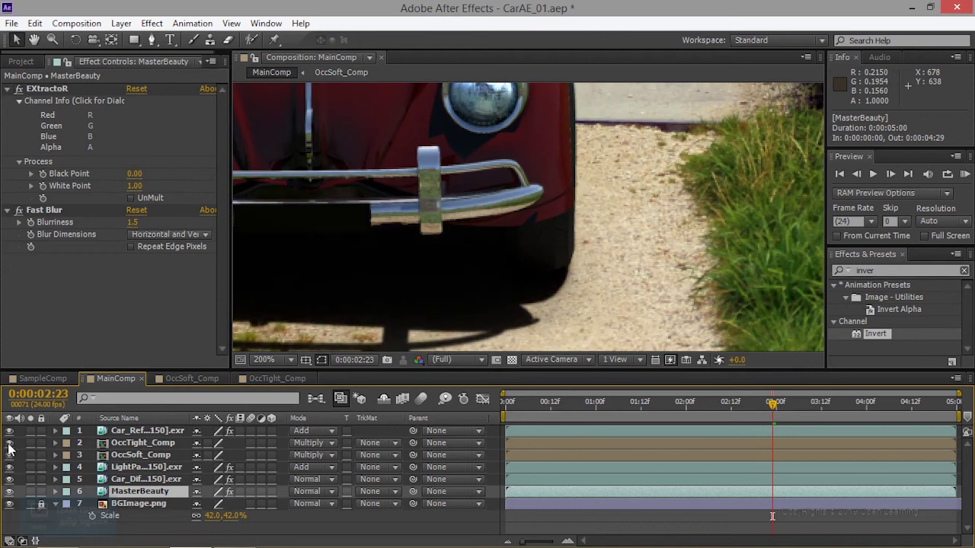
double_click(135, 456)
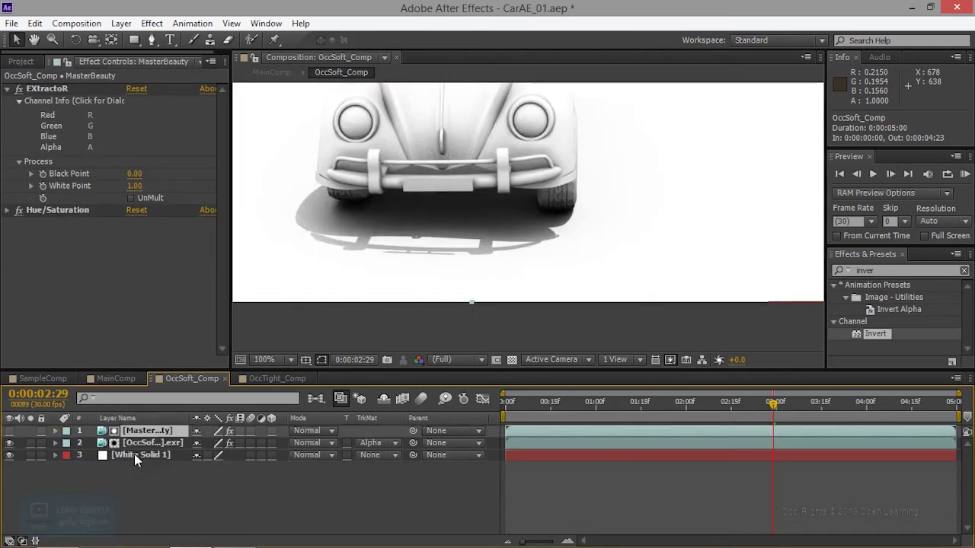
Copy MasterBeauty from OccSoft_Comp and paste it into OccTight_Comp
click(266, 378)
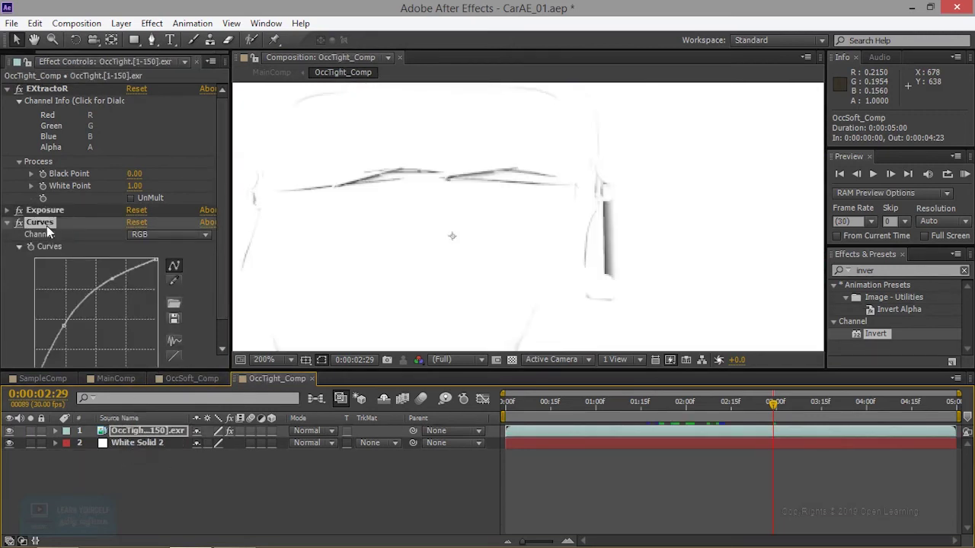
click(152, 431)
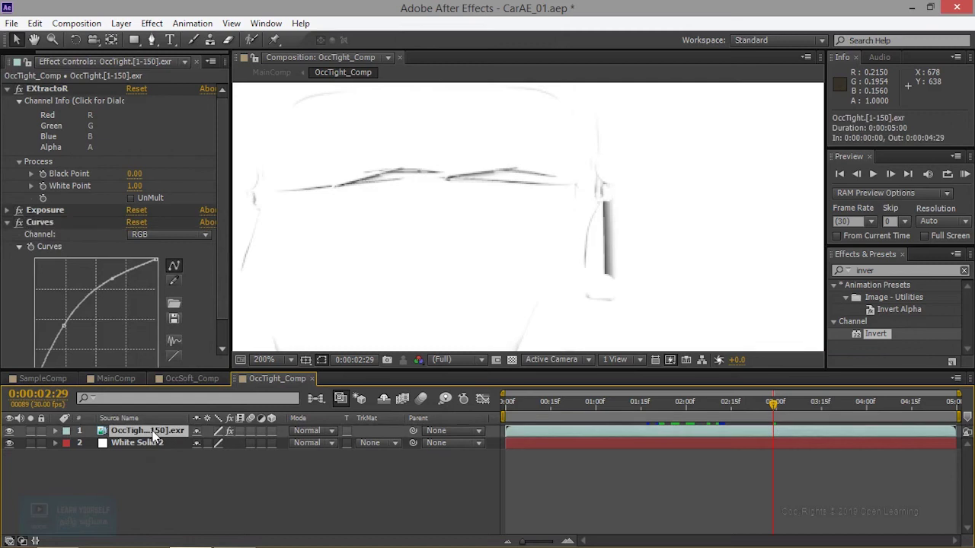
click(200, 378)
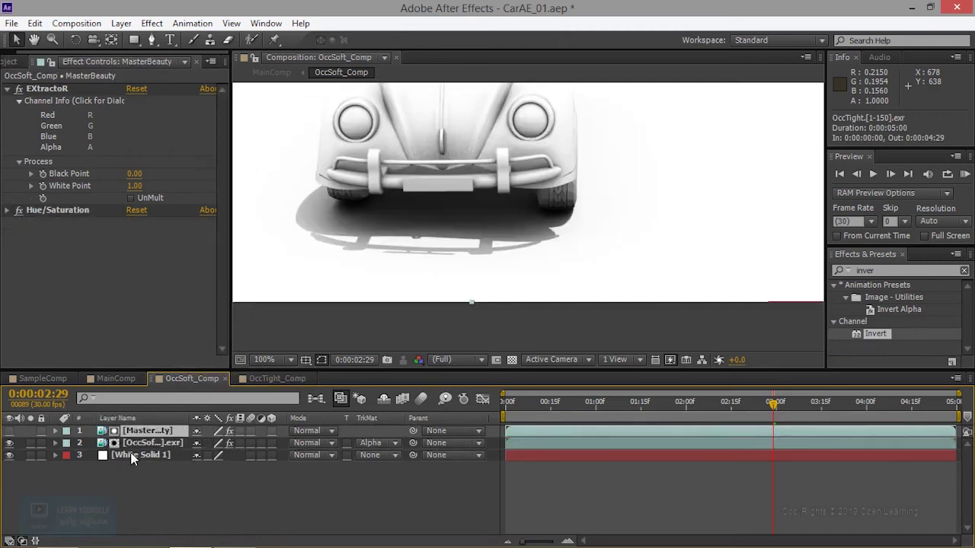
key(ctrl+c)
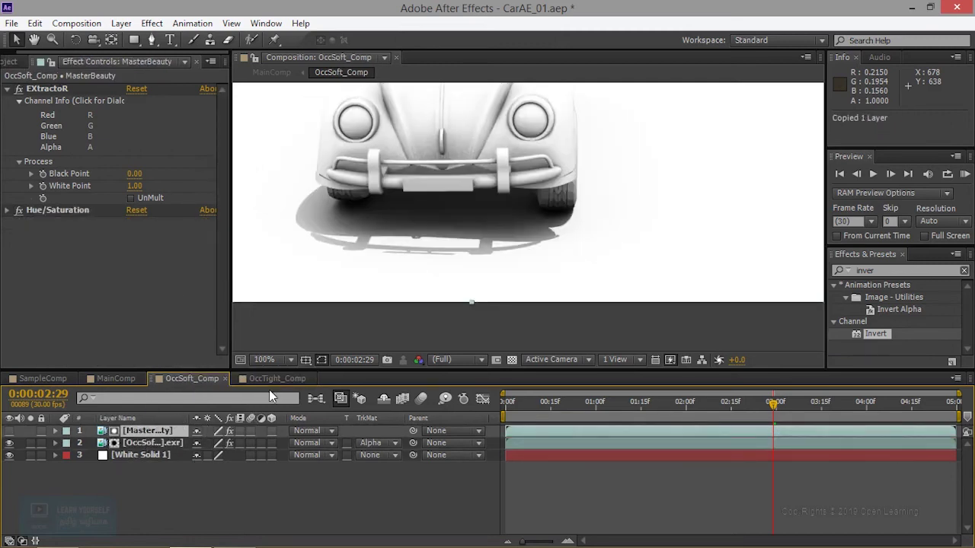
click(268, 380)
key(ctrl+v)
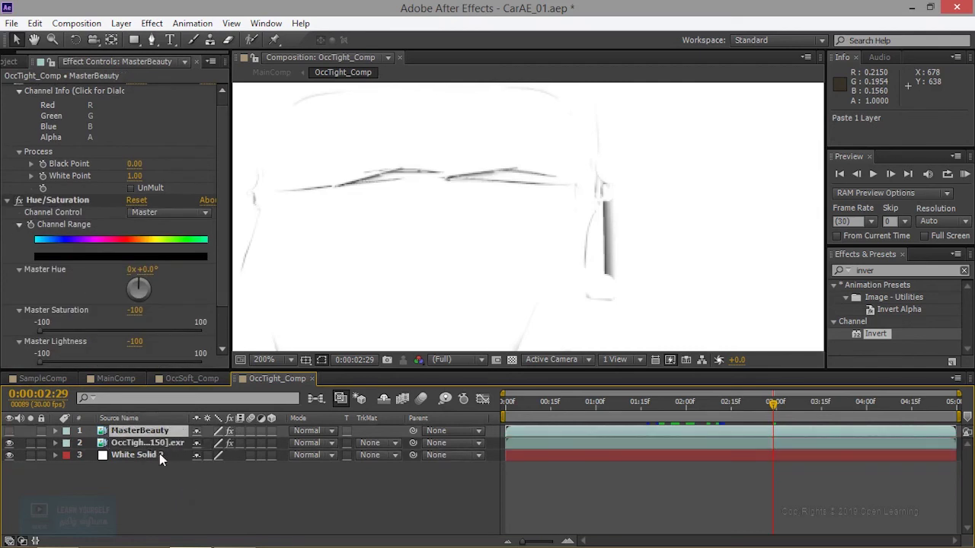
Set the OccTight layer's track matte to Alpha Matte from MasterBeauty, then return to MainComp
click(368, 450)
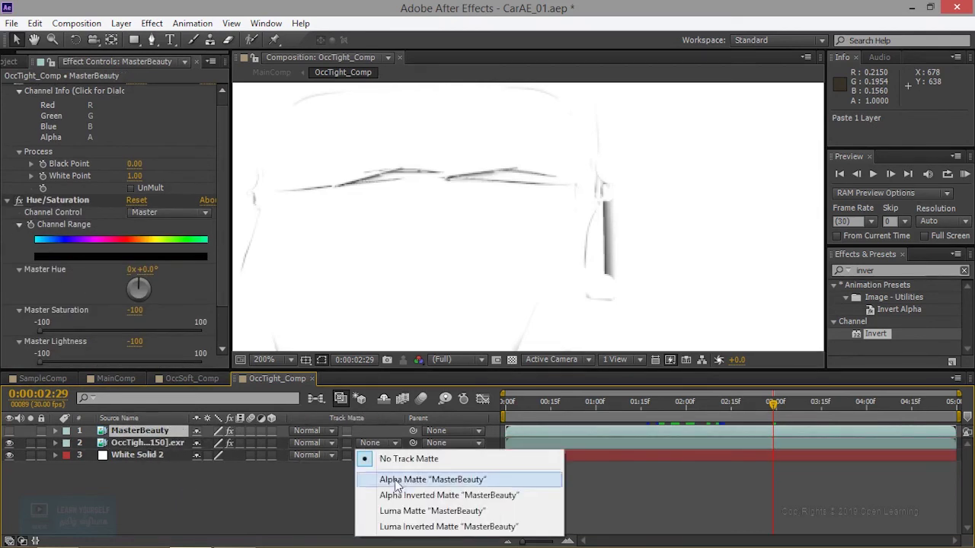
click(442, 496)
scroll(577, 275, down, 2)
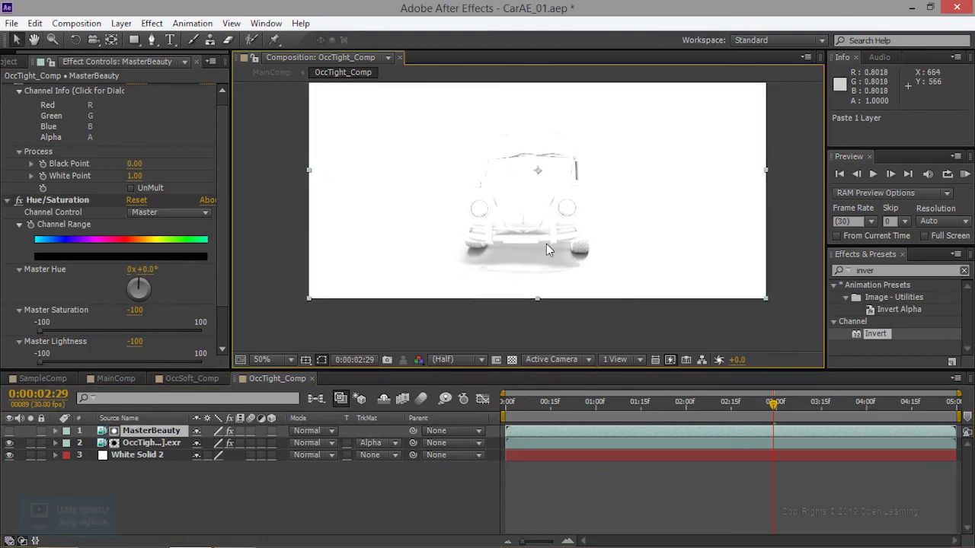
scroll(546, 244, up, 2)
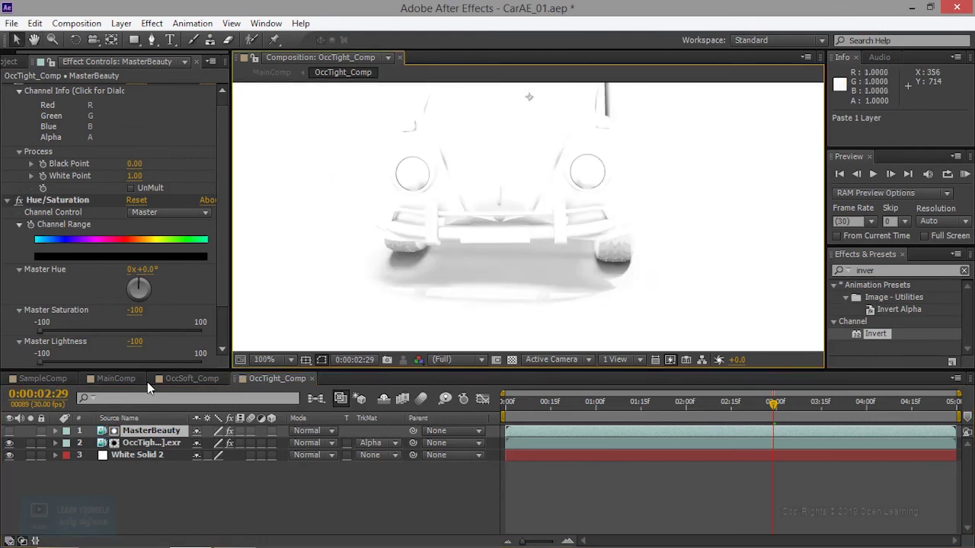
click(121, 380)
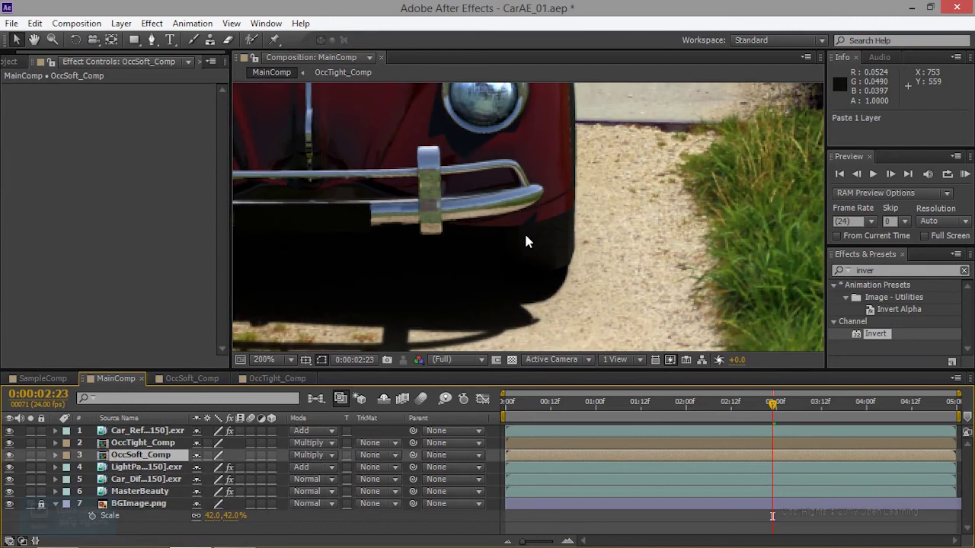
Maximize the Composition panel and pan across the car, windshield, fence and sky
key(grave)
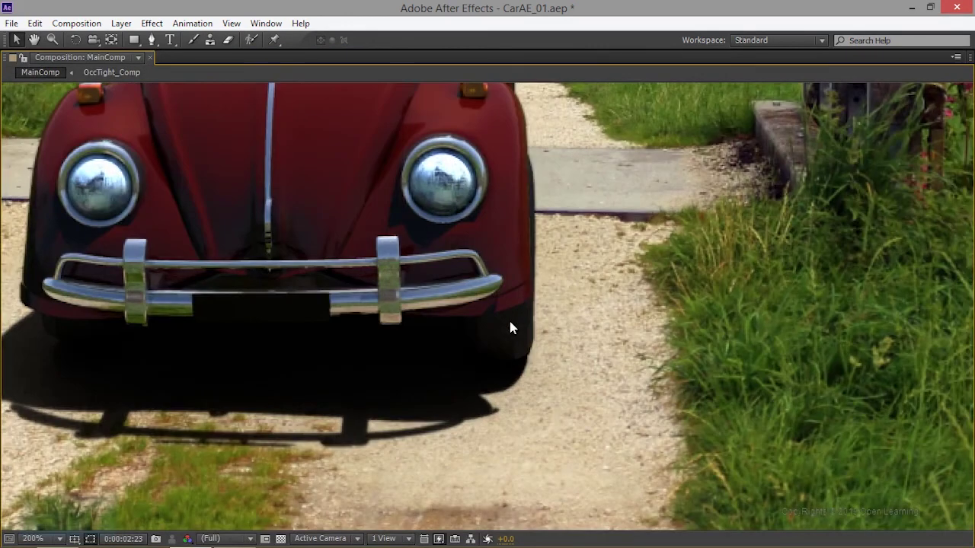
key(h)
drag(510, 328, 554, 375)
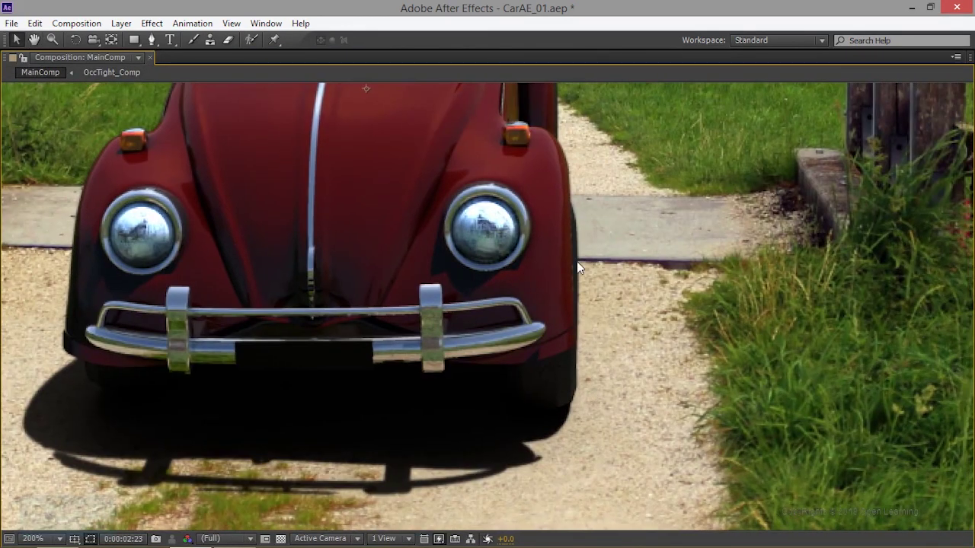
drag(401, 379, 678, 378)
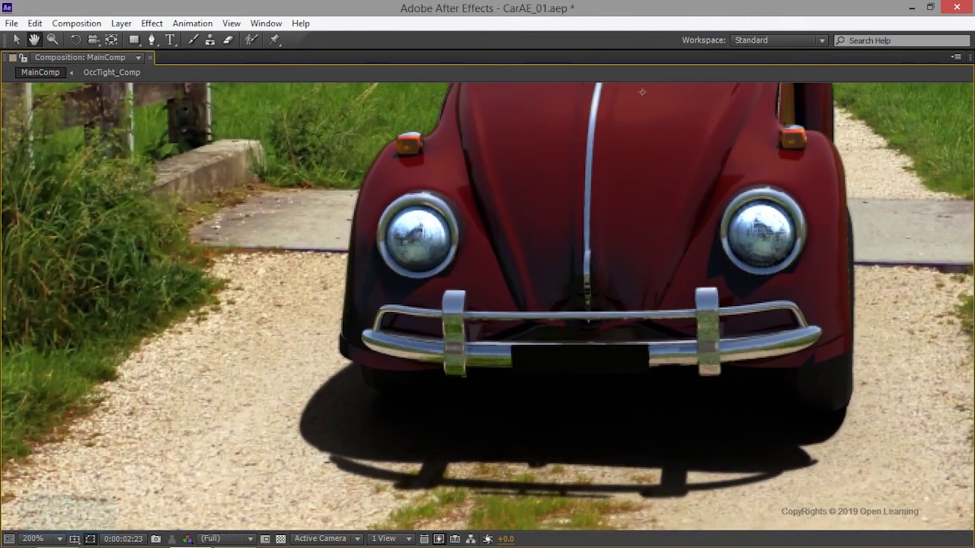
drag(343, 342, 252, 514)
mouse_move(488, 305)
mouse_down()
mouse_move(399, 408)
mouse_move(412, 261)
mouse_move(334, 164)
mouse_move(569, 177)
mouse_up()
mouse_move(579, 305)
mouse_down()
mouse_move(531, 402)
mouse_move(366, 386)
mouse_up()
mouse_move(583, 141)
mouse_down()
mouse_move(406, 212)
mouse_move(357, 305)
mouse_up()
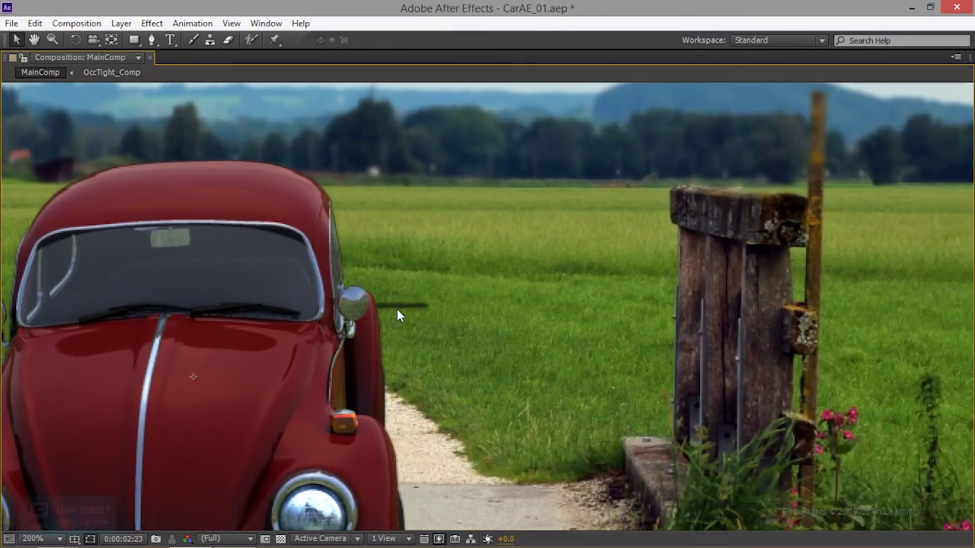